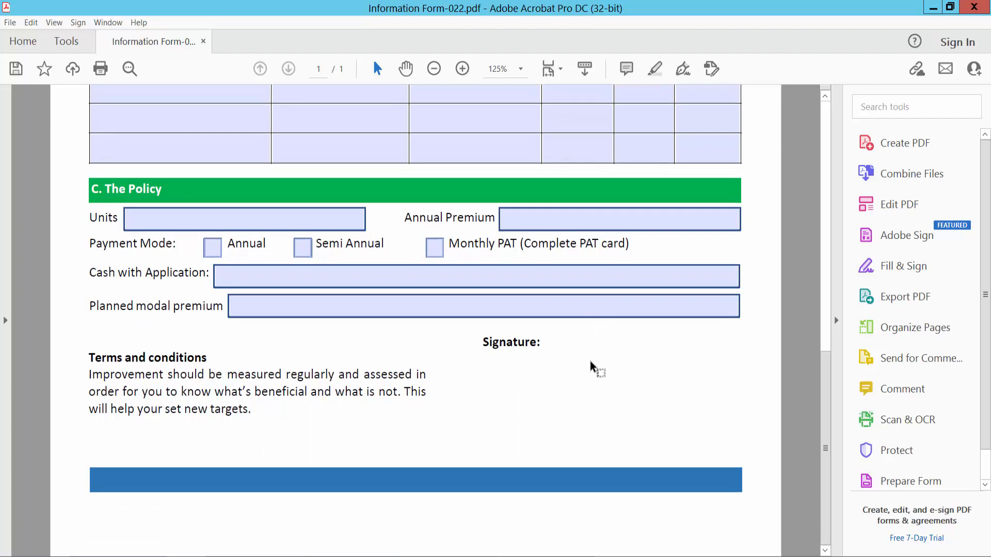
- Open the insurance form in Prepare Form mode so every field is labelled and listed
{"action": "left_click", "coordinate": [66, 44]}
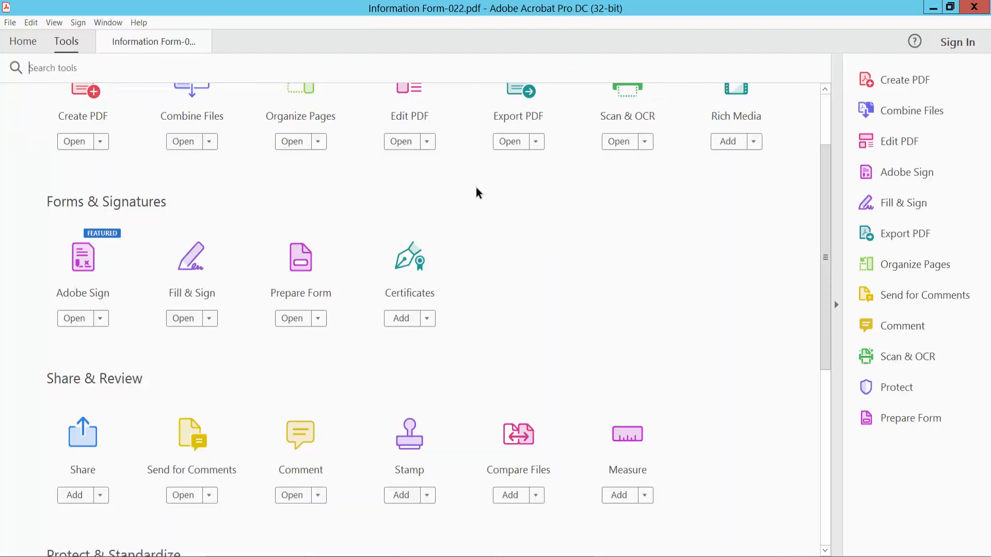
{"action": "scroll", "coordinate": [487, 199], "scroll_direction": "down", "scroll_amount": 2}
{"action": "scroll", "coordinate": [487, 199], "scroll_direction": "up", "scroll_amount": 3}
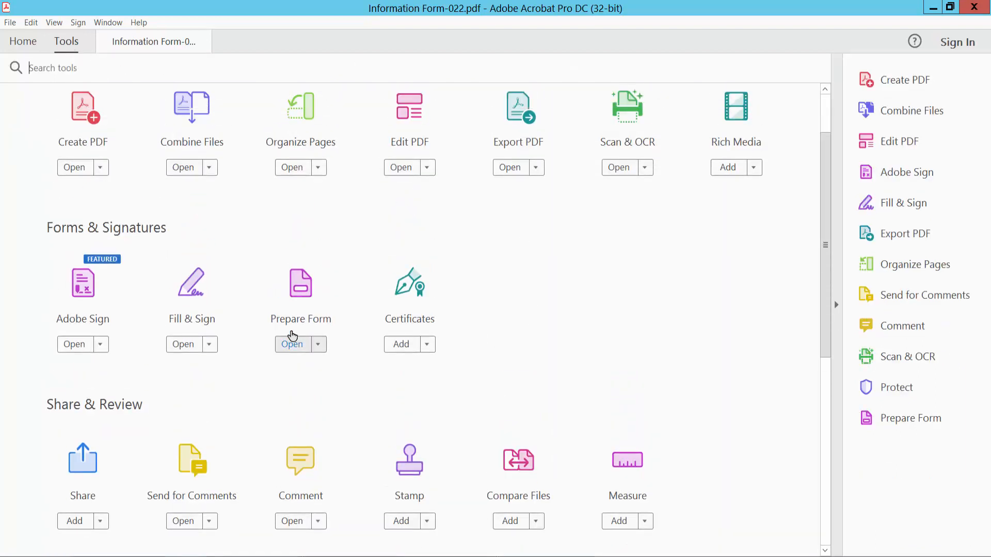
{"action": "left_click", "coordinate": [305, 292]}
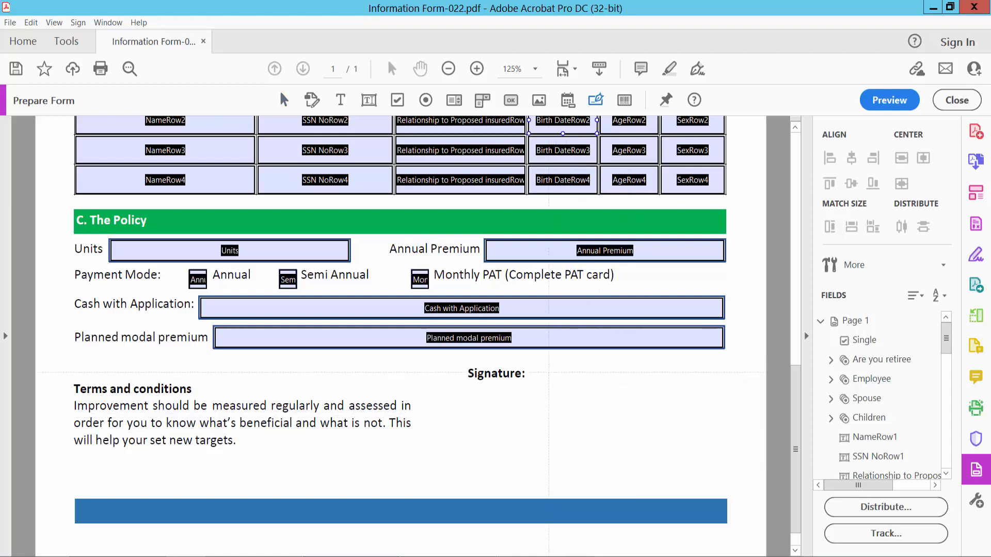
- Draw a Signature3 digital signature field beside the Signature label and keep it Visible
{"action": "mouse_move", "coordinate": [549, 372]}
{"action": "left_mouse_down"}
{"action": "mouse_move", "coordinate": [690, 463]}
{"action": "mouse_move", "coordinate": [685, 476]}
{"action": "left_mouse_up"}
{"action": "right_click", "coordinate": [638, 399]}
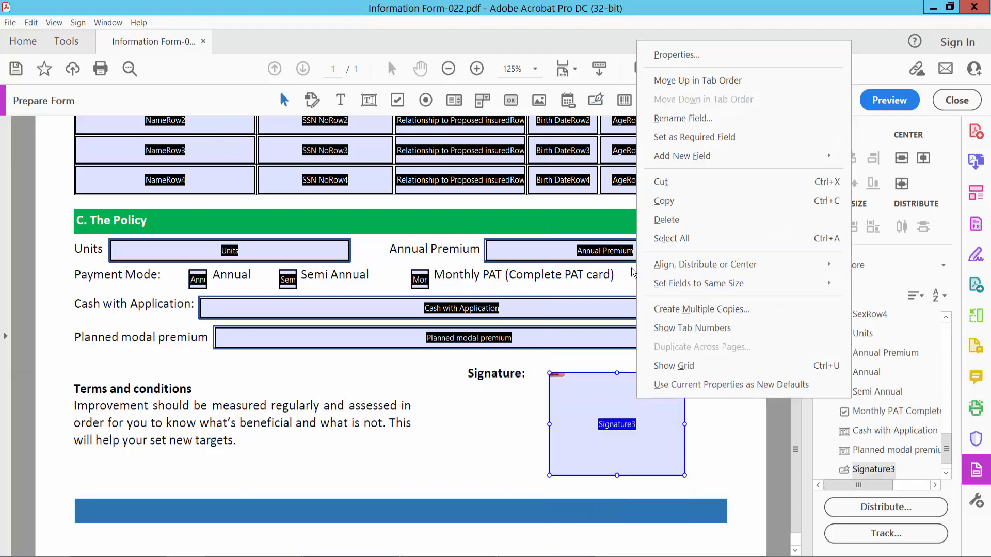
{"action": "left_click", "coordinate": [667, 55]}
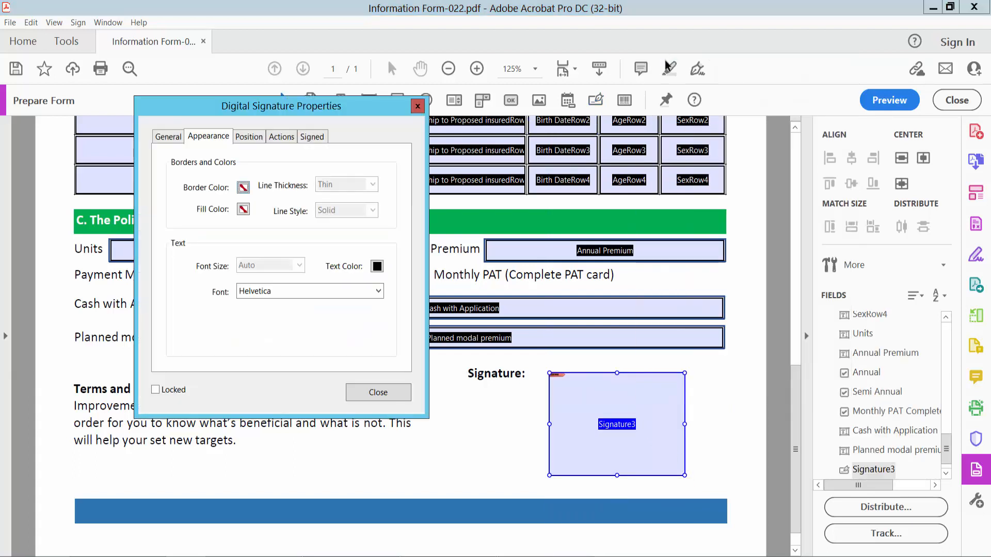
{"action": "left_click", "coordinate": [173, 139]}
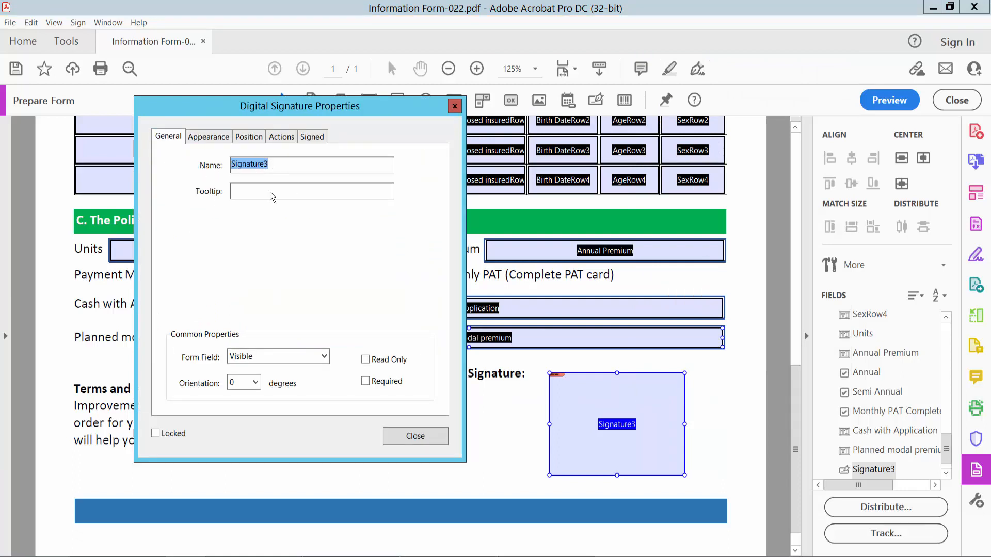
{"action": "left_click", "coordinate": [324, 358]}
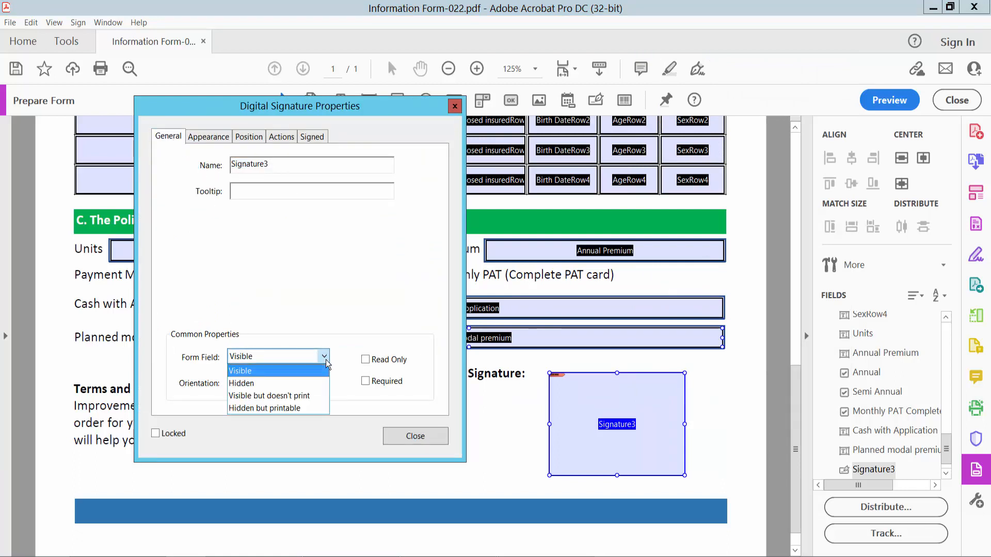
{"action": "key", "text": "Down"}
{"action": "key", "text": "Down"}
{"action": "key", "text": "Up"}
{"action": "key", "text": "Up"}
{"action": "key", "text": "Return"}
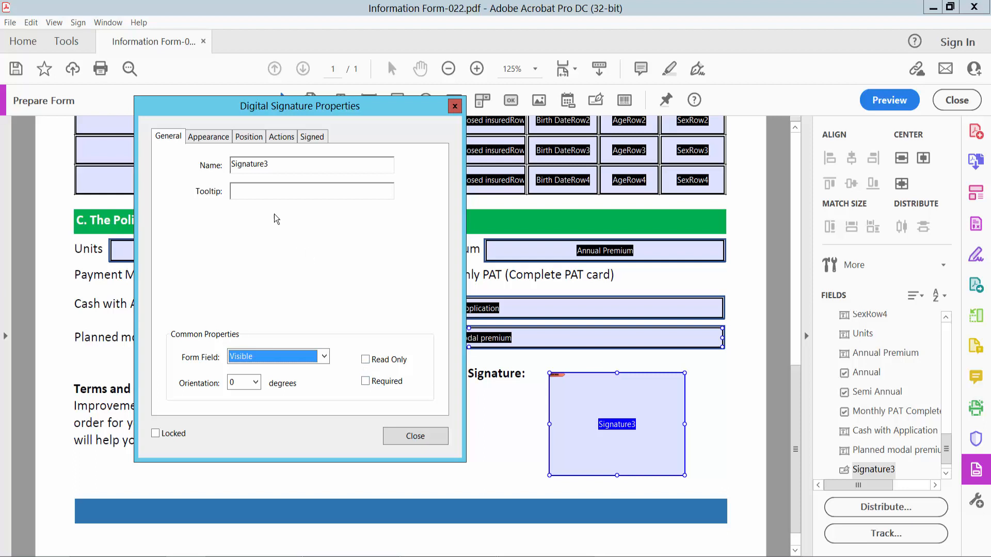
- Give the Signature3 field a blue border of Medium line thickness
{"action": "left_click", "coordinate": [209, 141]}
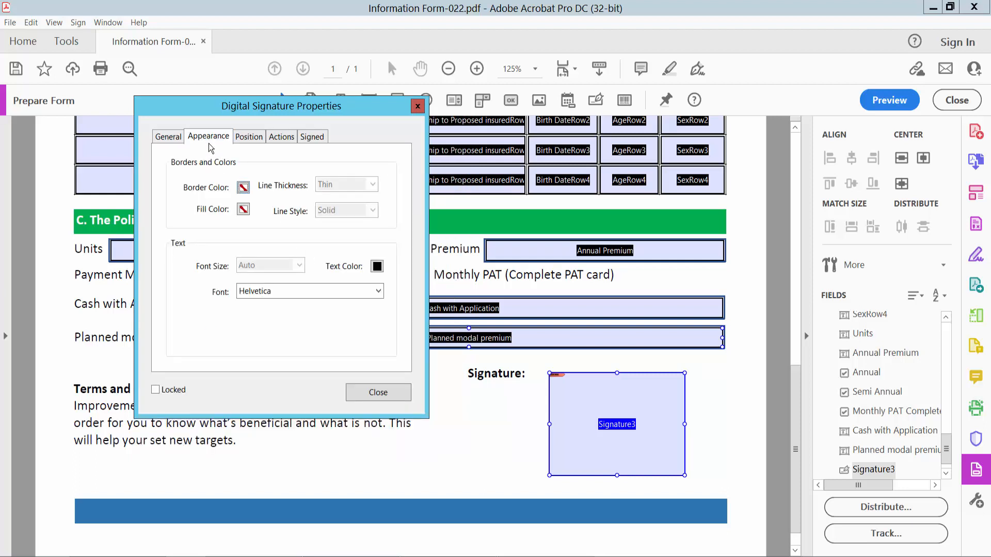
{"action": "left_click", "coordinate": [243, 187]}
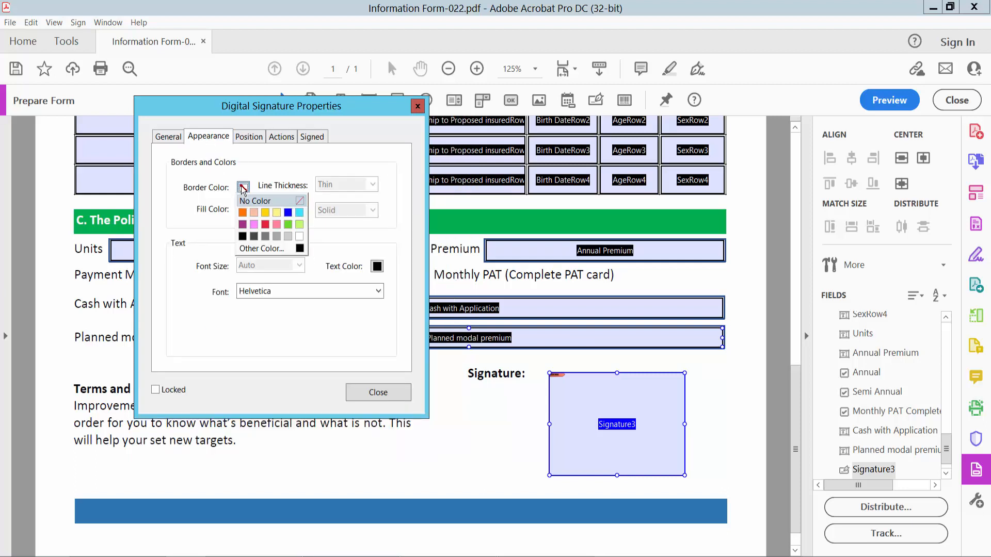
{"action": "left_click", "coordinate": [288, 212]}
{"action": "left_click", "coordinate": [350, 190]}
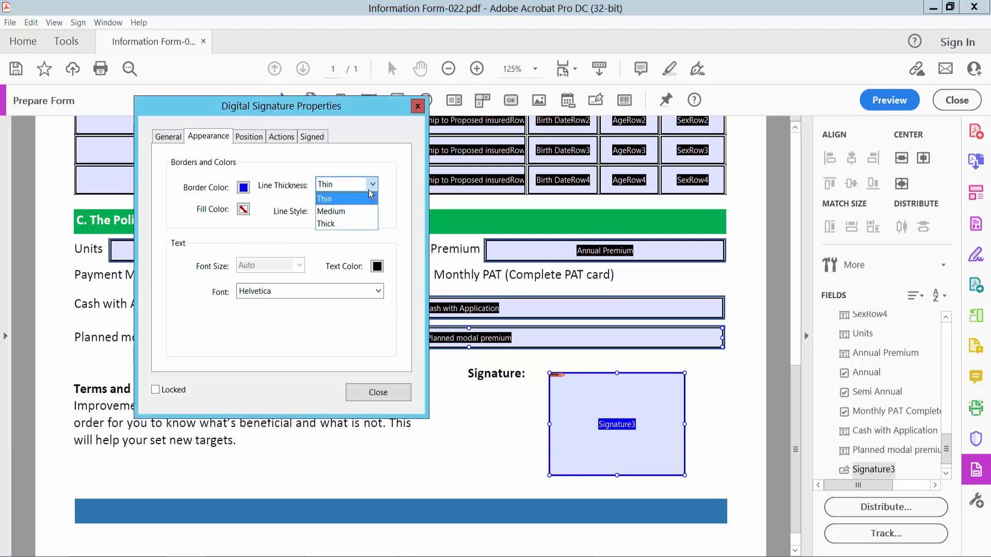
{"action": "left_click", "coordinate": [346, 209]}
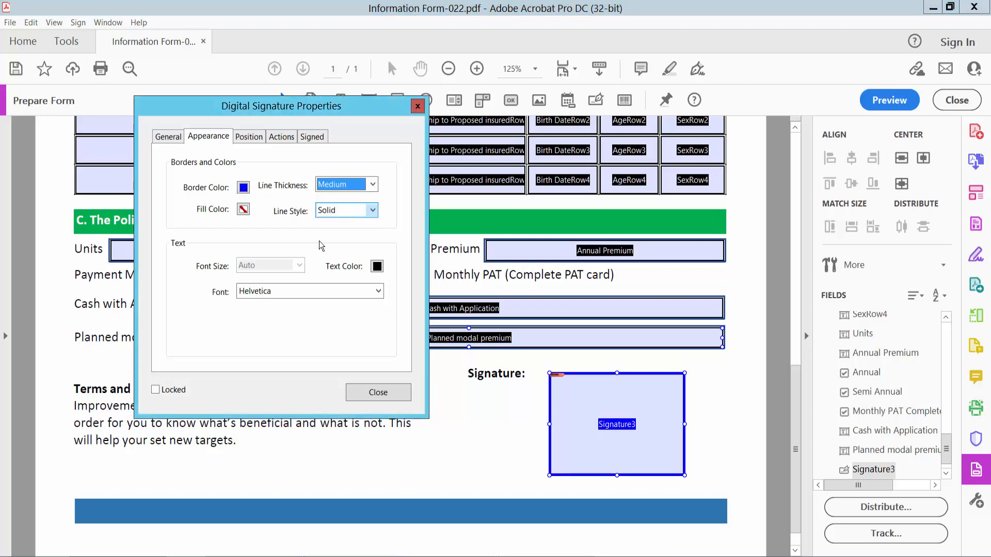
- Keep the field text black, set its font to Times Bold-Italic, and close properties
{"action": "left_click", "coordinate": [377, 266]}
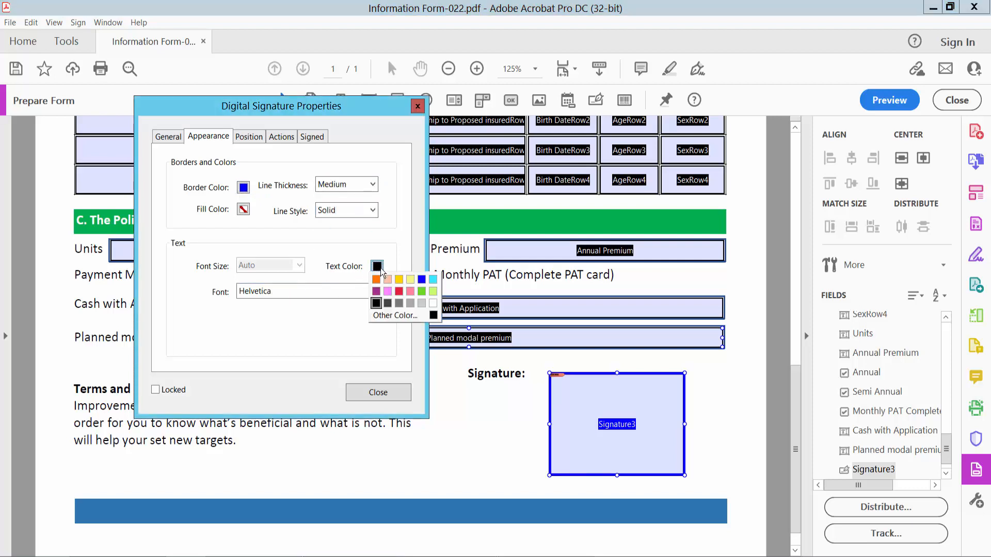
{"action": "left_click", "coordinate": [381, 269]}
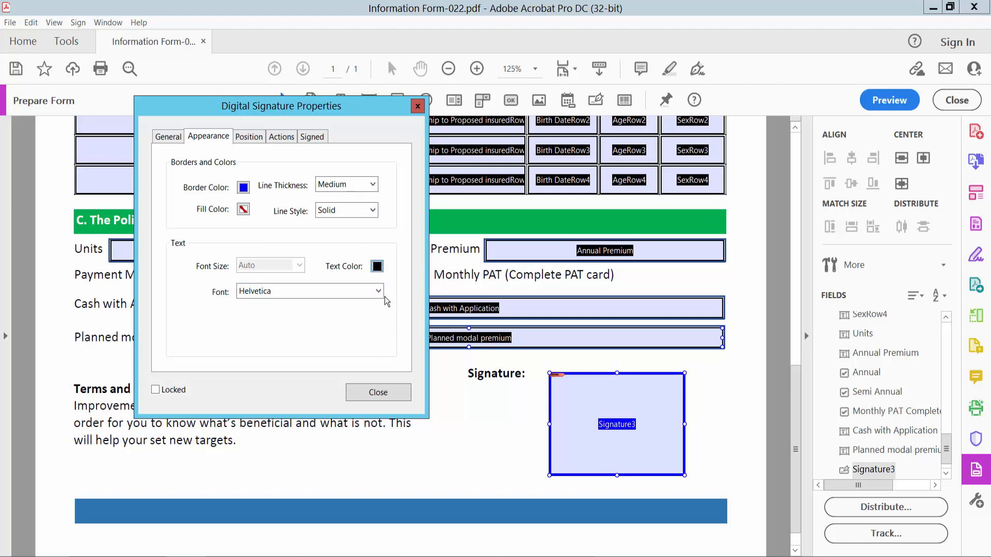
{"action": "left_click", "coordinate": [379, 292]}
{"action": "left_click", "coordinate": [379, 293]}
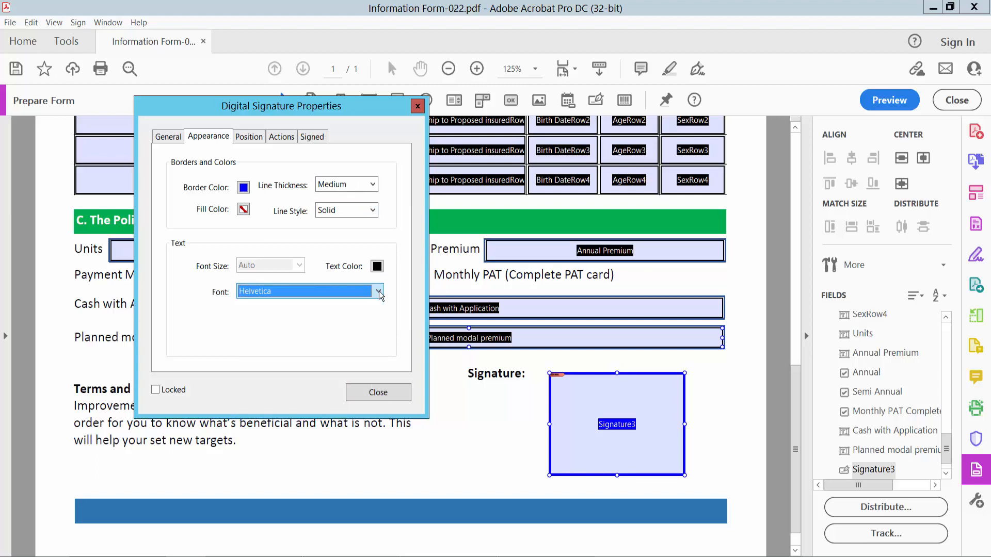
{"action": "left_click", "coordinate": [378, 292]}
{"action": "left_click", "coordinate": [285, 393]}
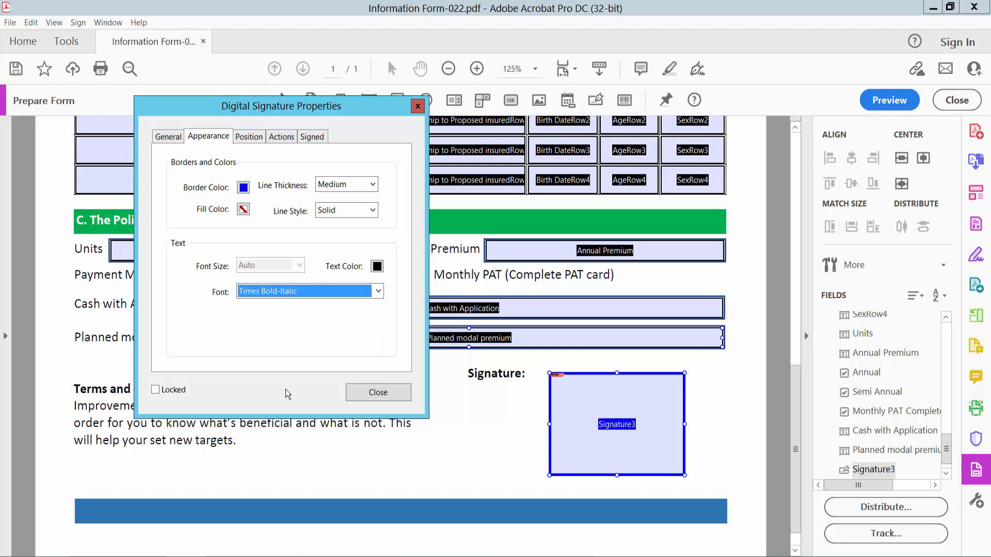
{"action": "left_click", "coordinate": [379, 397]}
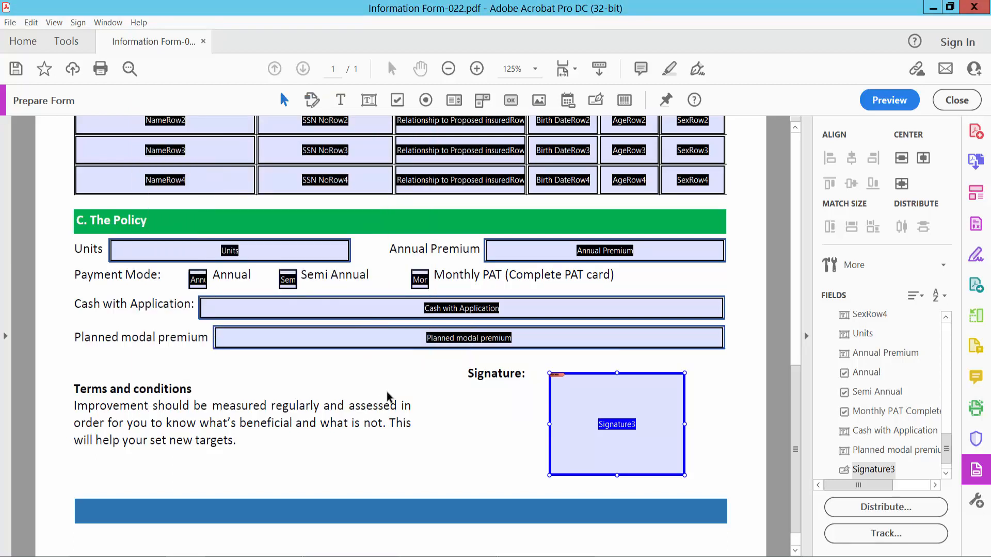
- Preview the form and begin creating a new self-signed Digital ID saved to a file
{"action": "left_click", "coordinate": [891, 99]}
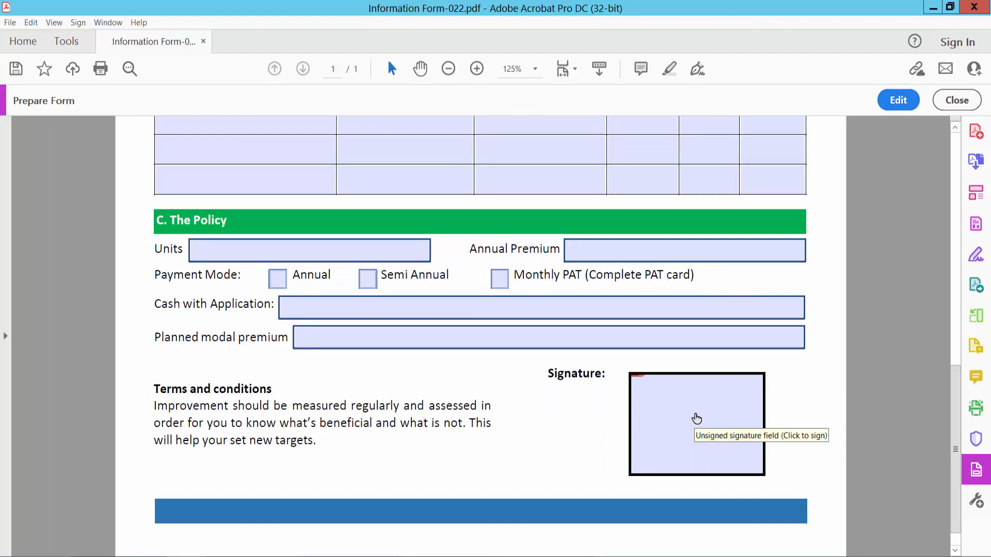
{"action": "left_click", "coordinate": [697, 418]}
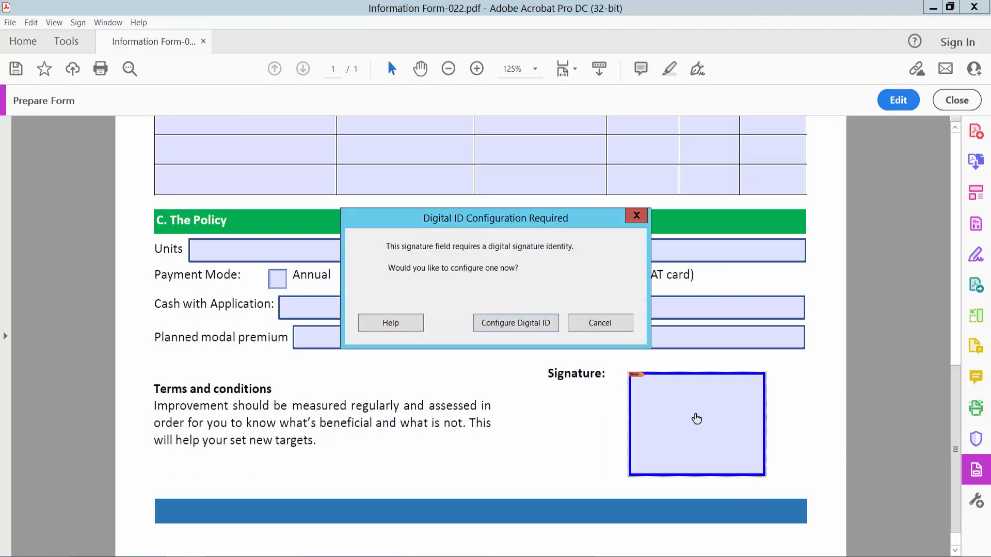
{"action": "left_click", "coordinate": [516, 322]}
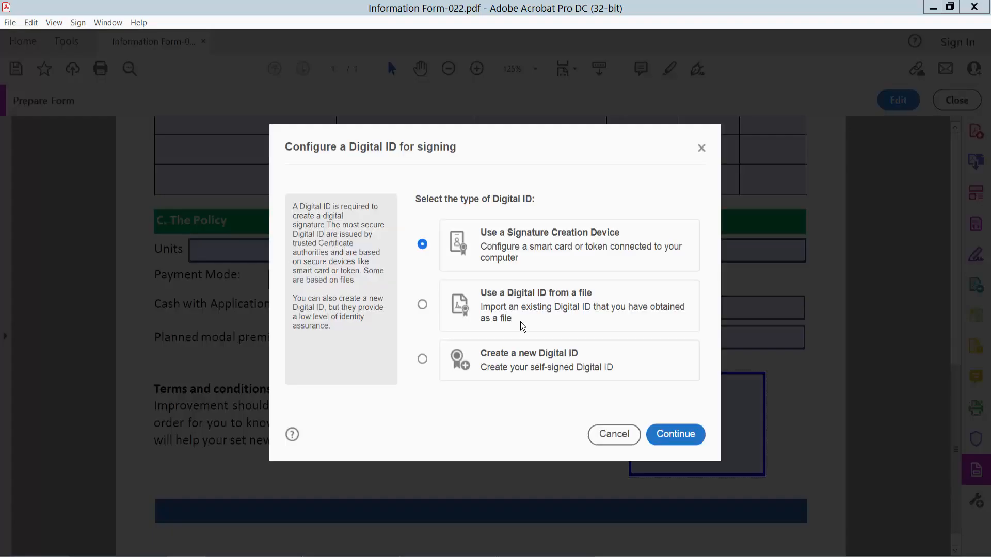
{"action": "left_click", "coordinate": [423, 360]}
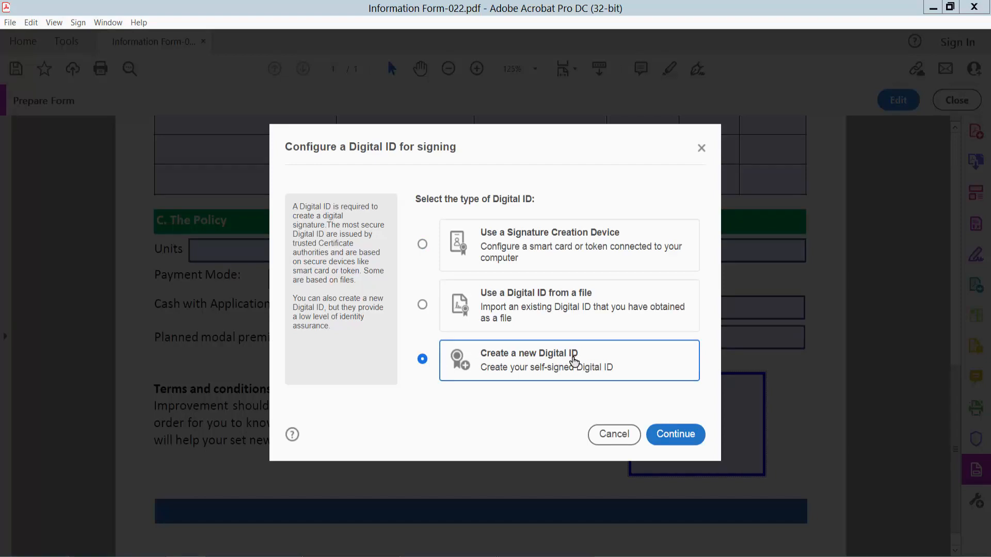
{"action": "left_click", "coordinate": [676, 437]}
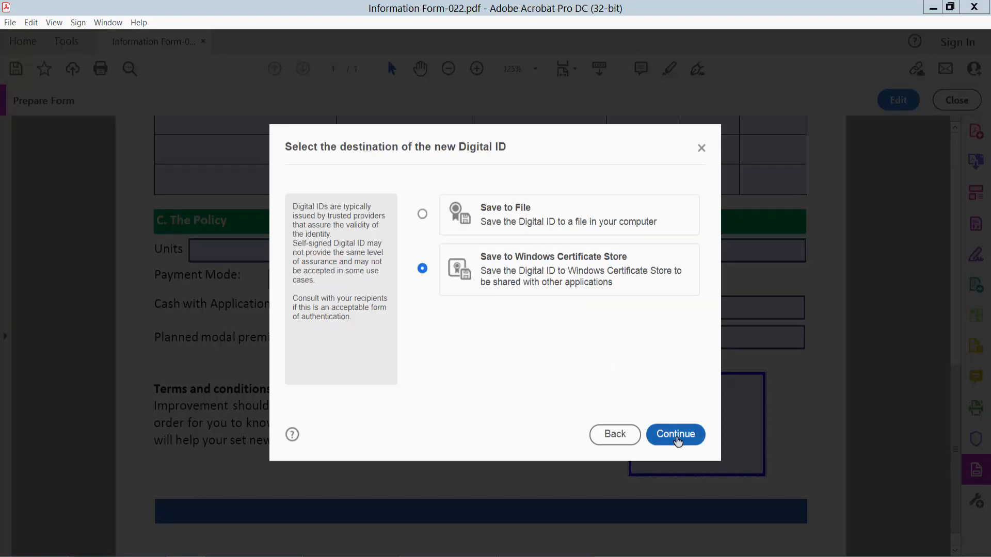
{"action": "left_click", "coordinate": [422, 215]}
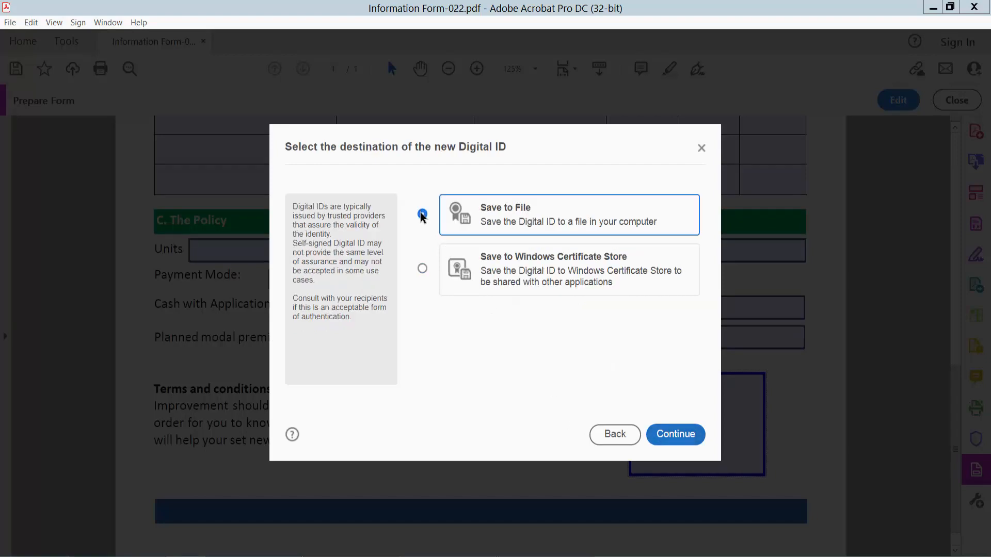
{"action": "left_click", "coordinate": [678, 443]}
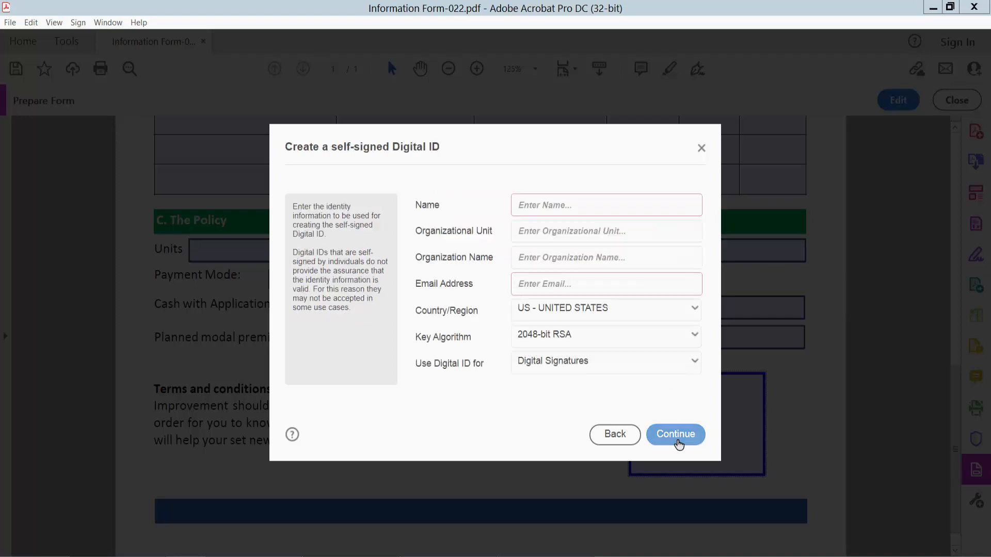
- Enter the signer's name, organization 'Bultler Ltd', e-mail address and organizational unit 10
{"action": "left_click", "coordinate": [579, 209]}
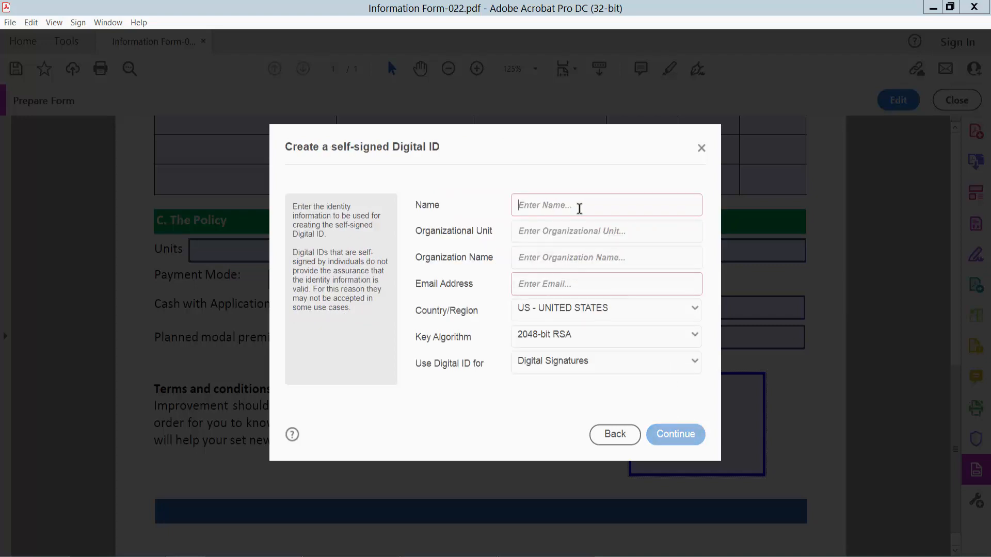
{"action": "type", "text": "Bul"}
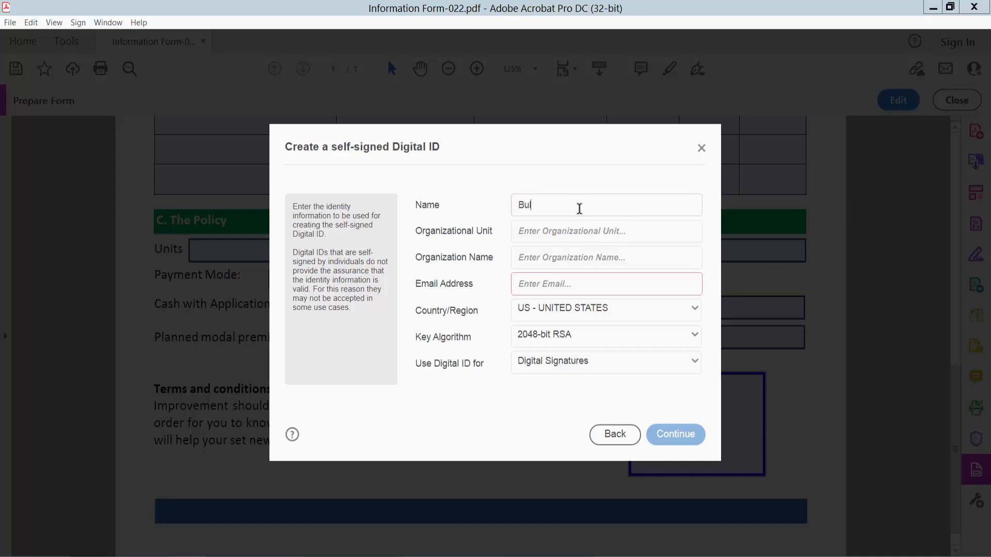
{"action": "type", "text": "ter"}
{"action": "left_click", "coordinate": [560, 258]}
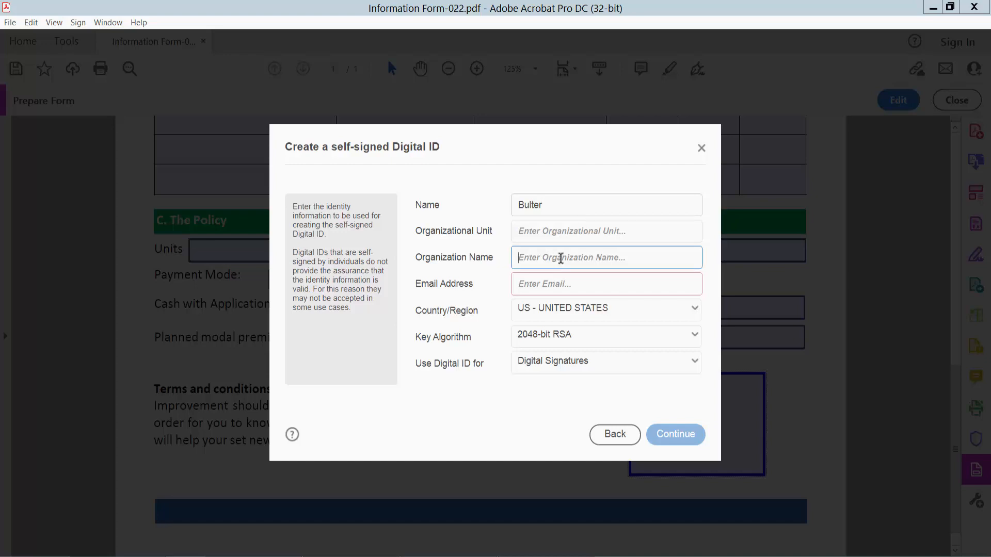
{"action": "type", "text": "B"}
{"action": "type", "text": "ul"}
{"action": "type", "text": "tler"}
{"action": "type", "text": " Lt"}
{"action": "type", "text": "d"}
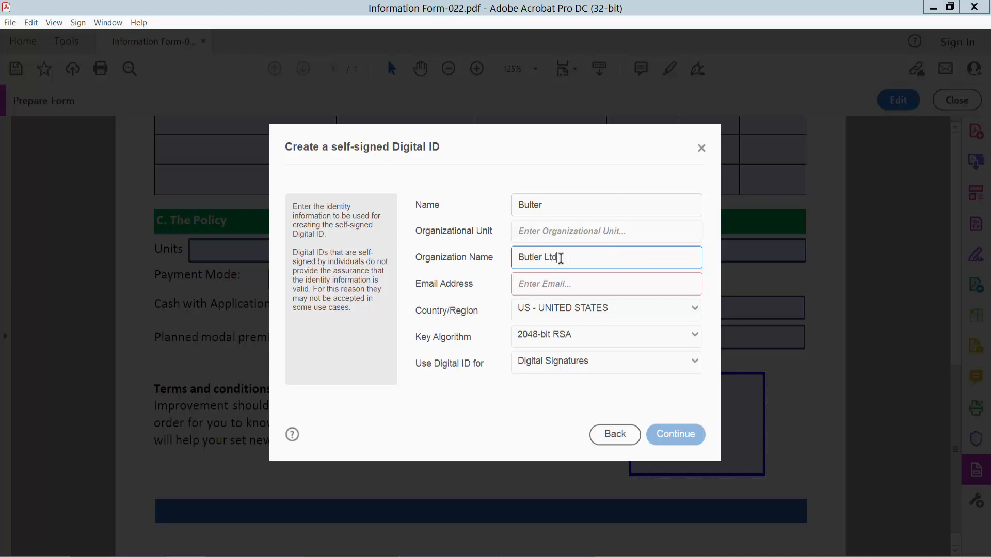
{"action": "left_click", "coordinate": [569, 285]}
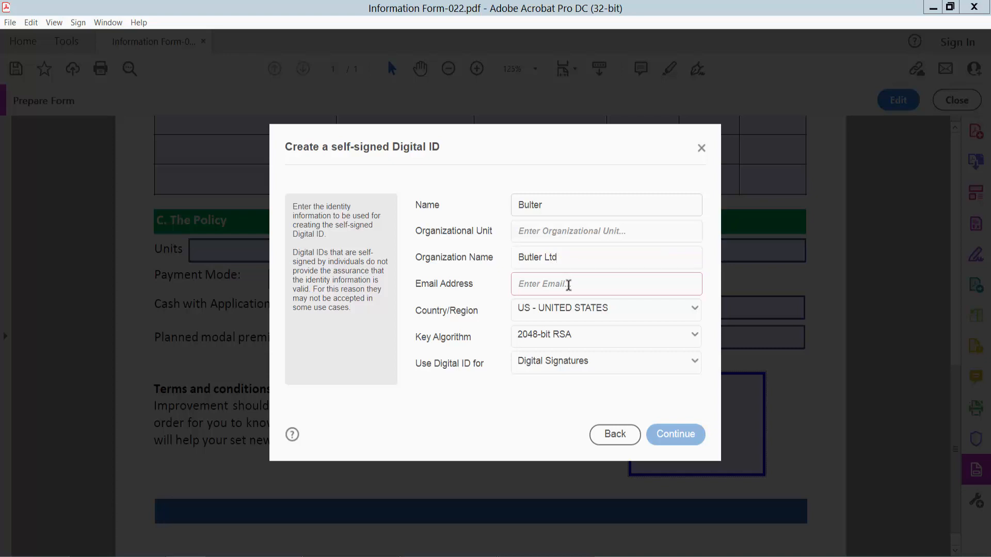
{"action": "key", "text": "ctrl+v"}
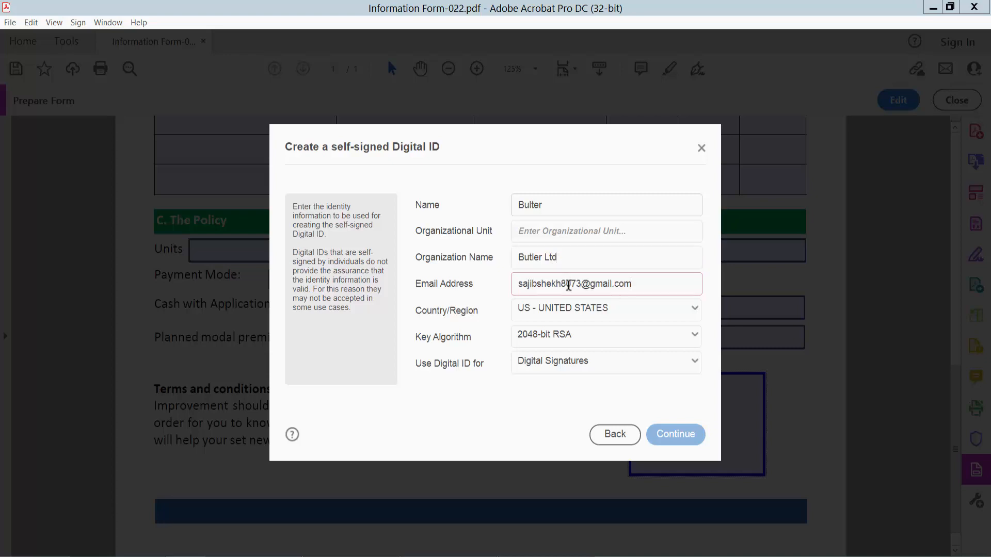
{"action": "left_click", "coordinate": [563, 228]}
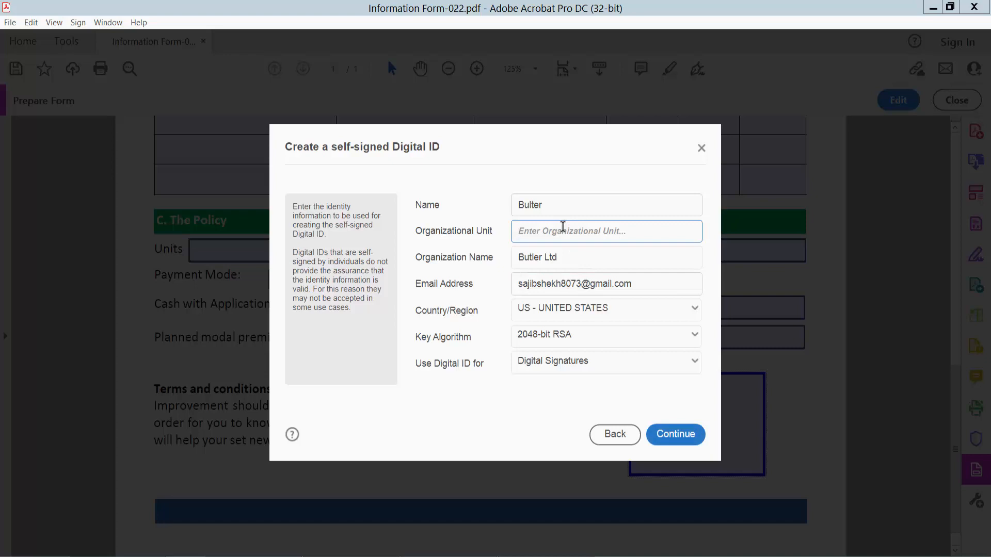
{"action": "type", "text": "10"}
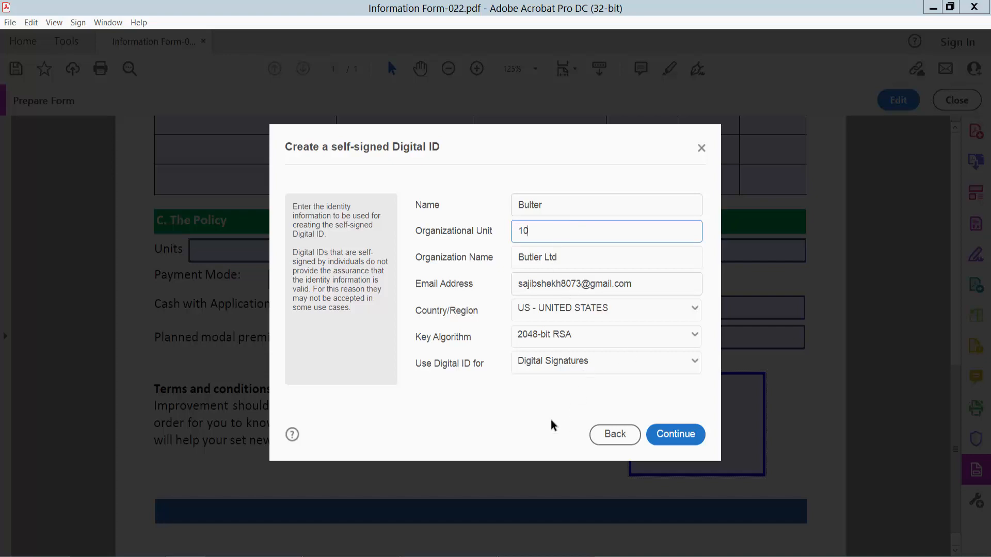
- Protect the Digital ID file with a password and type its confirmation
{"action": "left_click", "coordinate": [677, 436]}
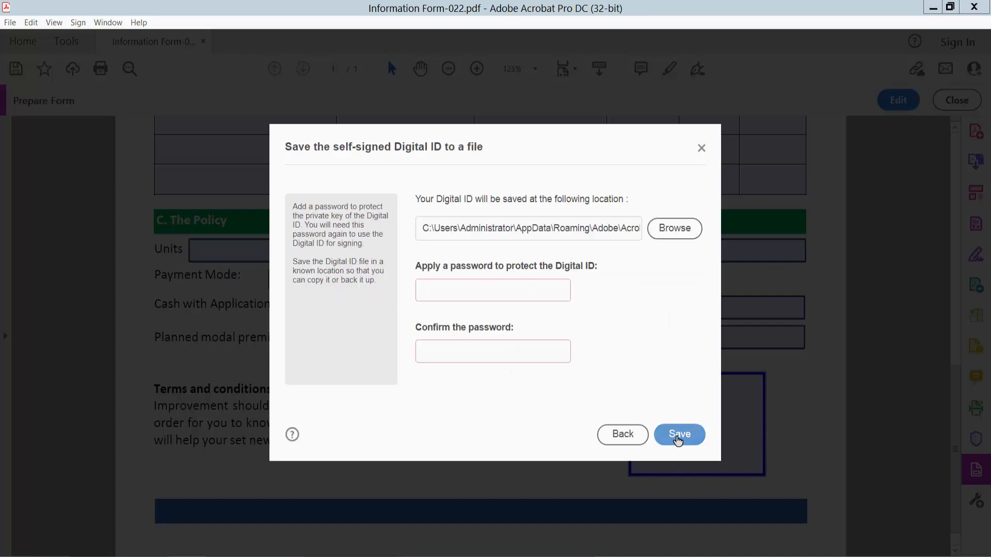
{"action": "left_click", "coordinate": [497, 289]}
{"action": "type", "text": "12"}
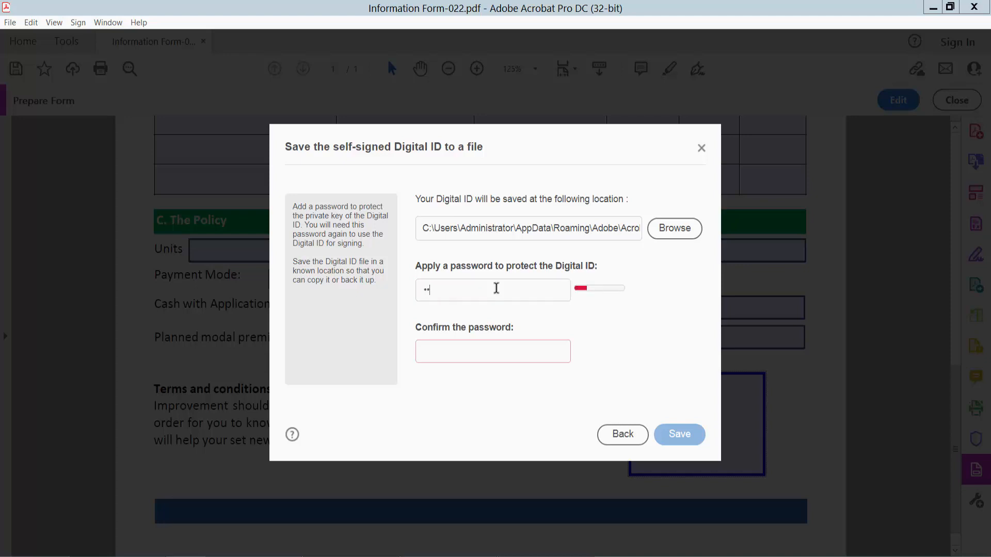
{"action": "type", "text": "345"}
{"action": "left_click", "coordinate": [485, 349]}
{"action": "type", "text": "1"}
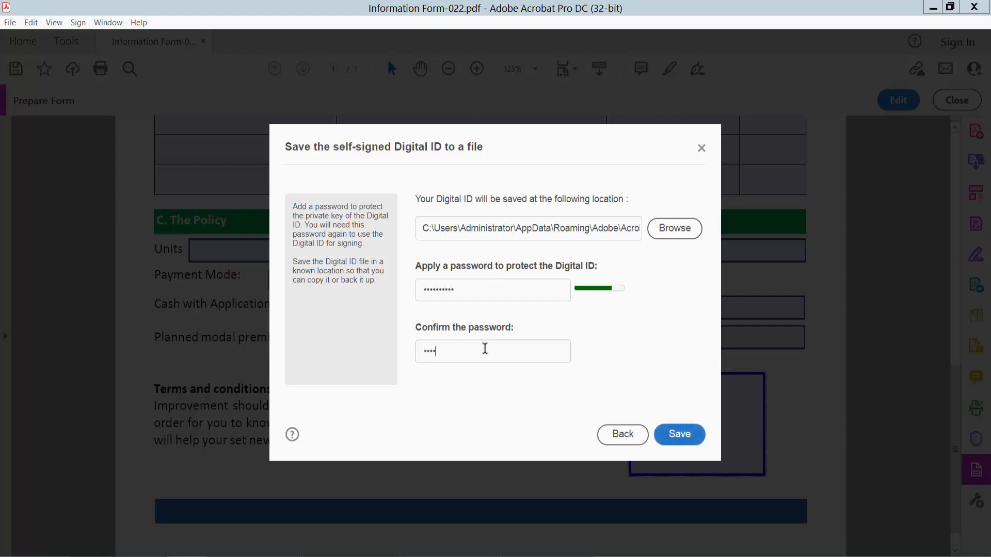
{"action": "type", "text": "7"}
- Save the new Digital ID, review its certificate details, and choose it for signing
{"action": "left_click", "coordinate": [680, 436]}
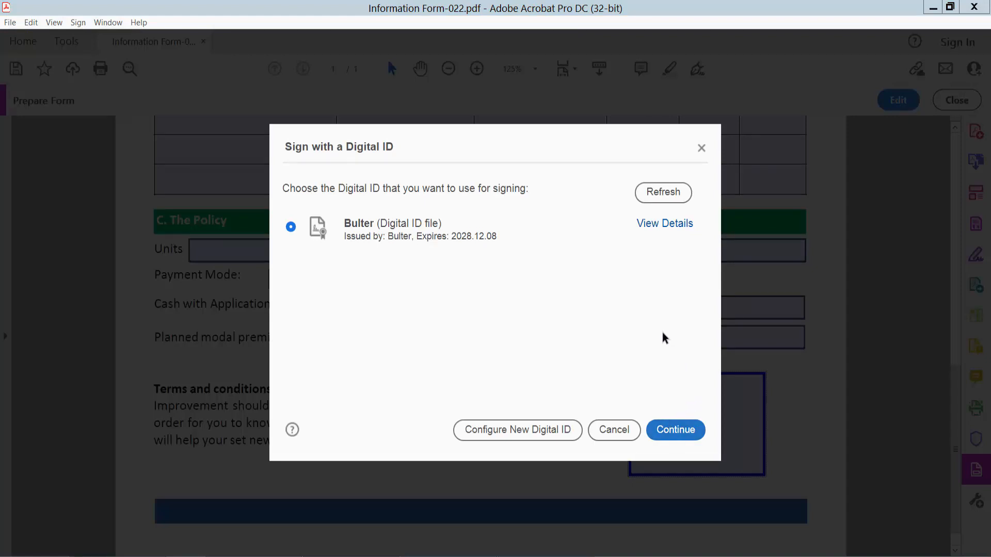
{"action": "left_click", "coordinate": [666, 225]}
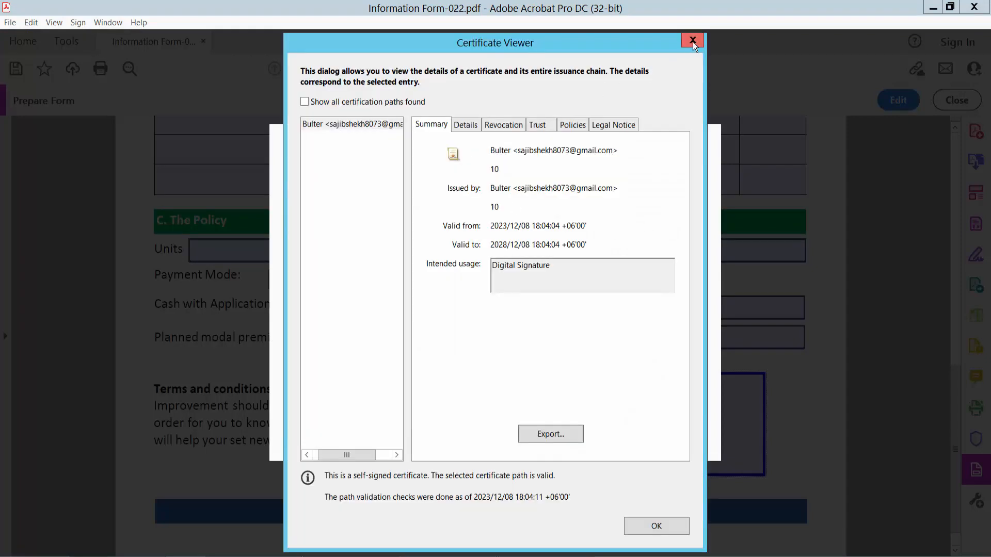
{"action": "left_click", "coordinate": [693, 40]}
{"action": "left_click", "coordinate": [670, 431]}
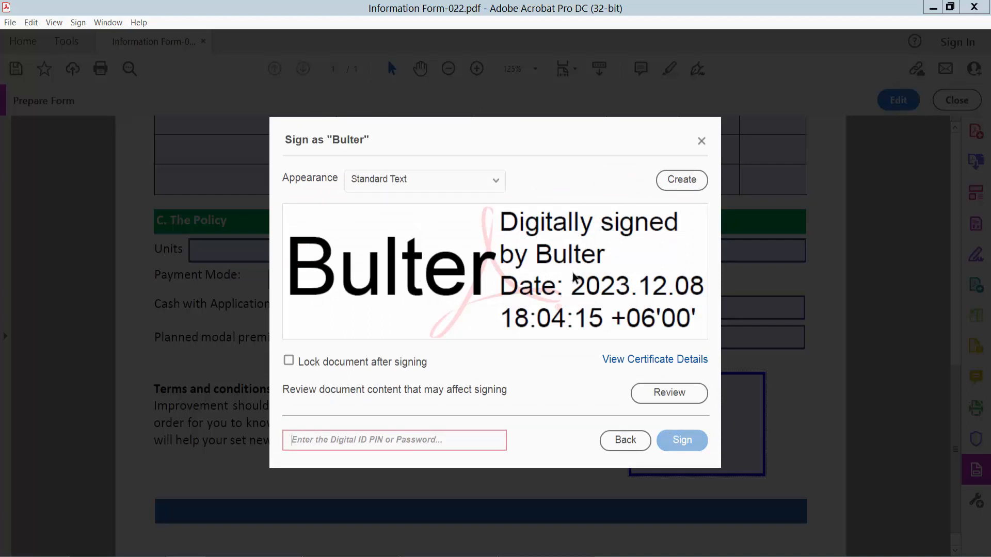
- Create a custom signature appearance including Distinguished Name, leaving Location off, in Image mode
{"action": "left_click", "coordinate": [679, 181]}
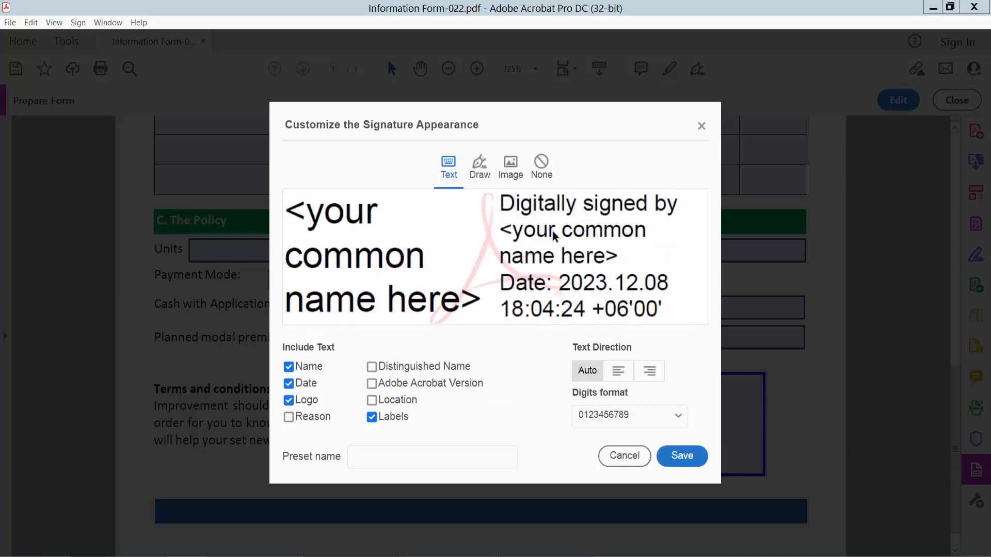
{"action": "left_click", "coordinate": [512, 176]}
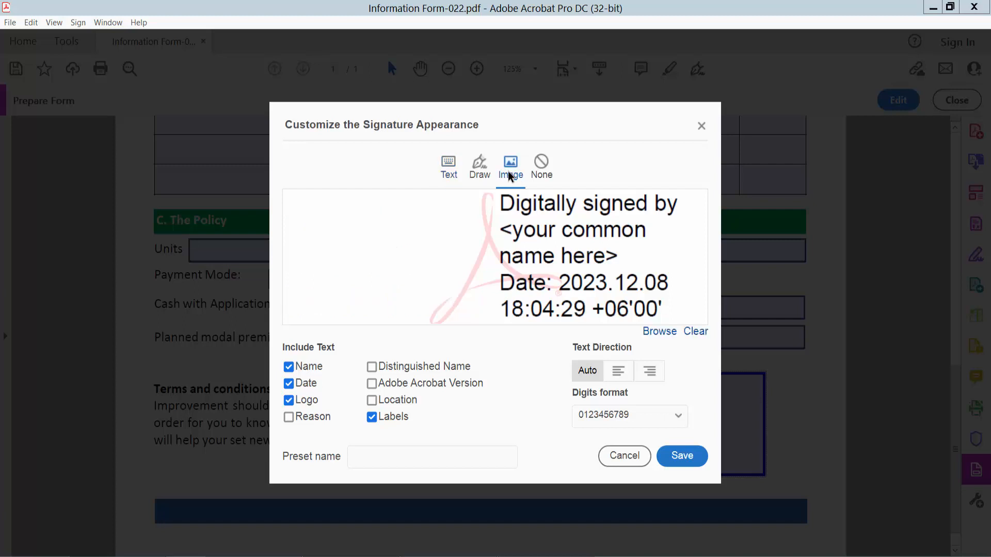
{"action": "left_click", "coordinate": [453, 176]}
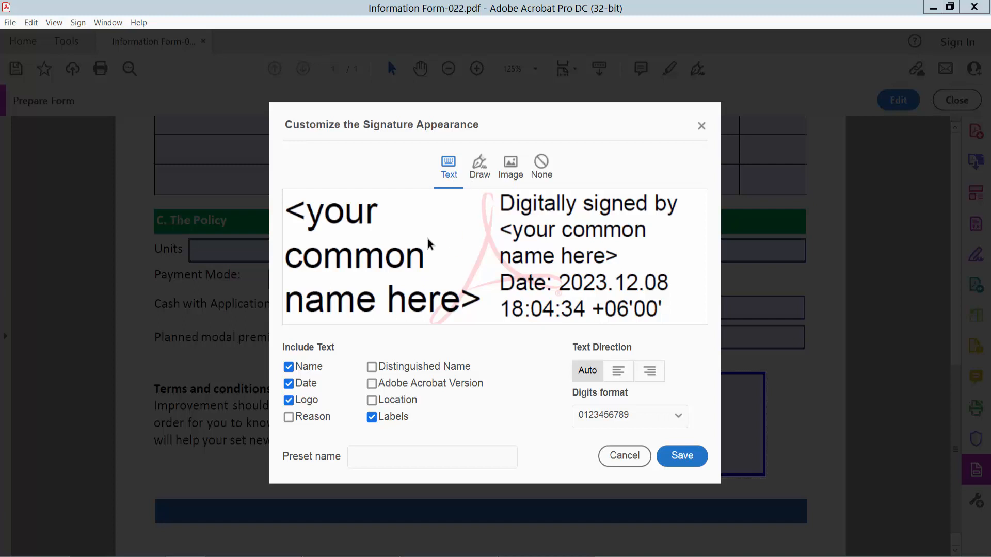
{"action": "left_click", "coordinate": [479, 166]}
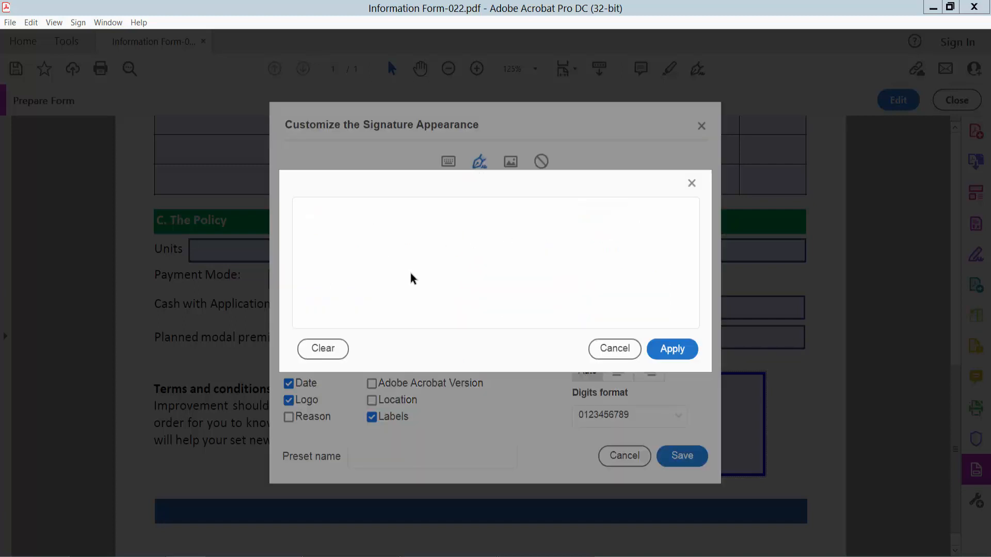
{"action": "left_click", "coordinate": [612, 349]}
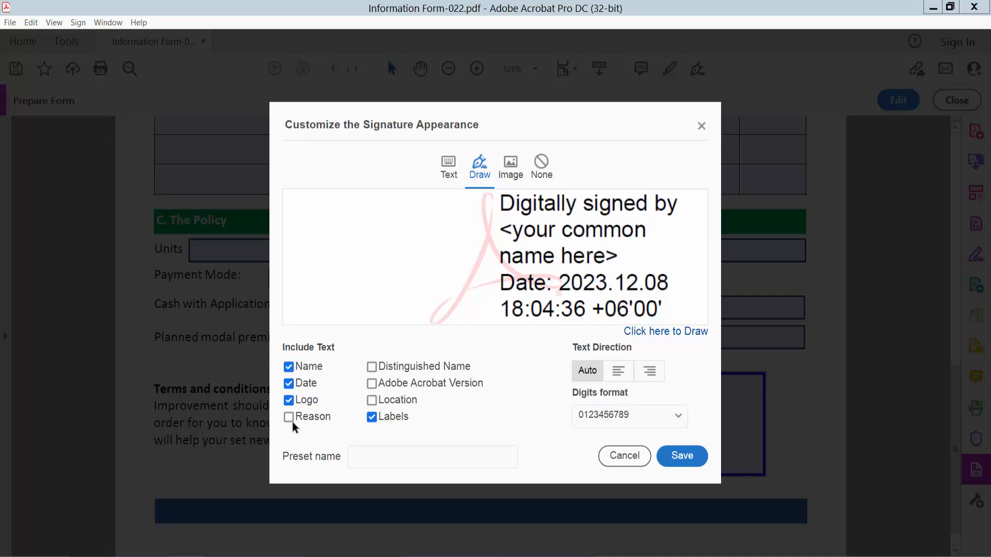
{"action": "left_click", "coordinate": [372, 367]}
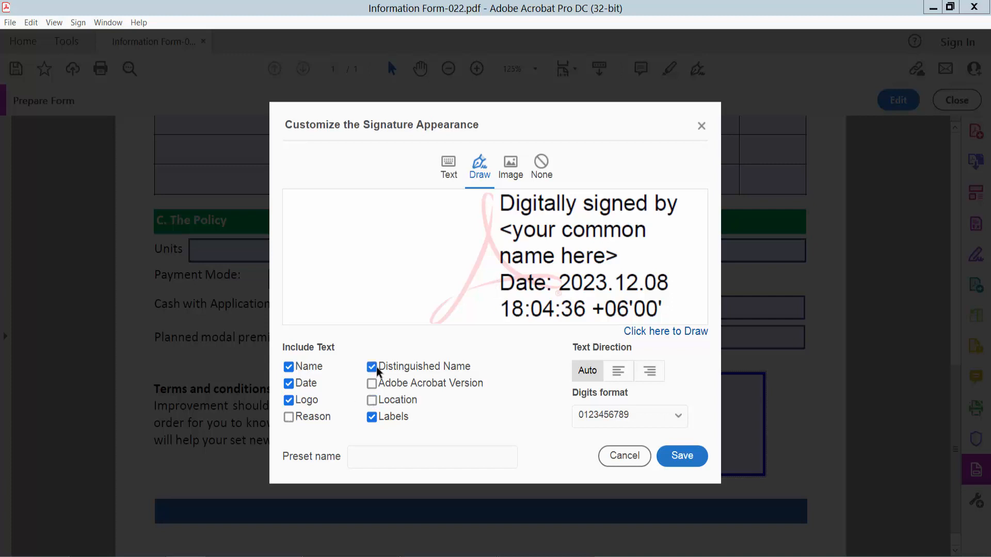
{"action": "left_click", "coordinate": [372, 400]}
{"action": "left_click", "coordinate": [372, 400]}
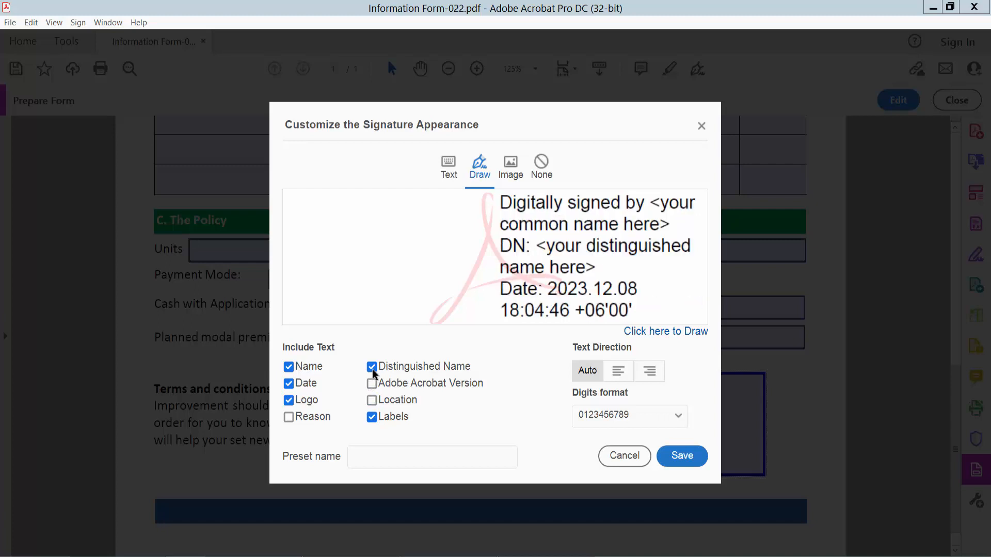
{"action": "left_click", "coordinate": [514, 172]}
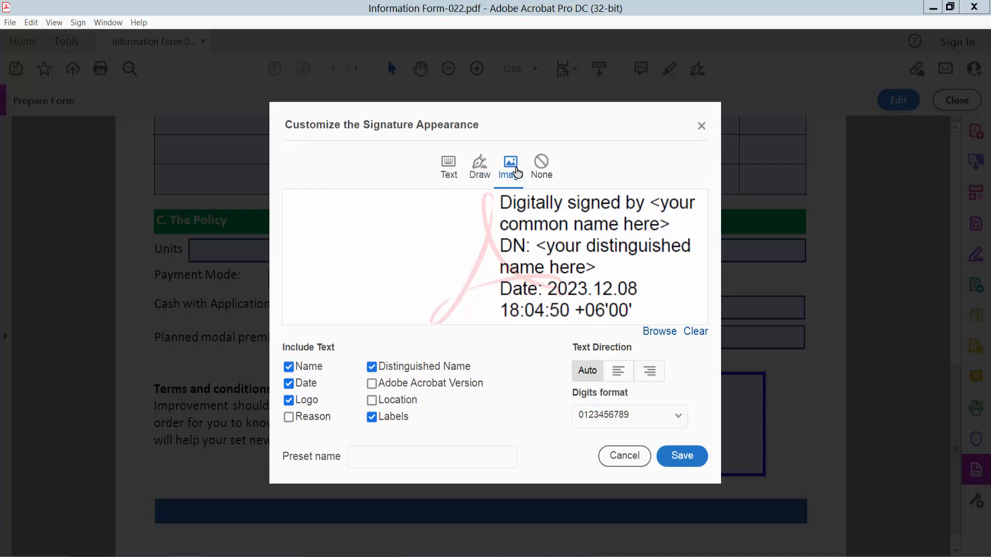
- Use the Desktop JPEG Screenshot_2 photo as the signature appearance image
{"action": "left_click", "coordinate": [656, 337]}
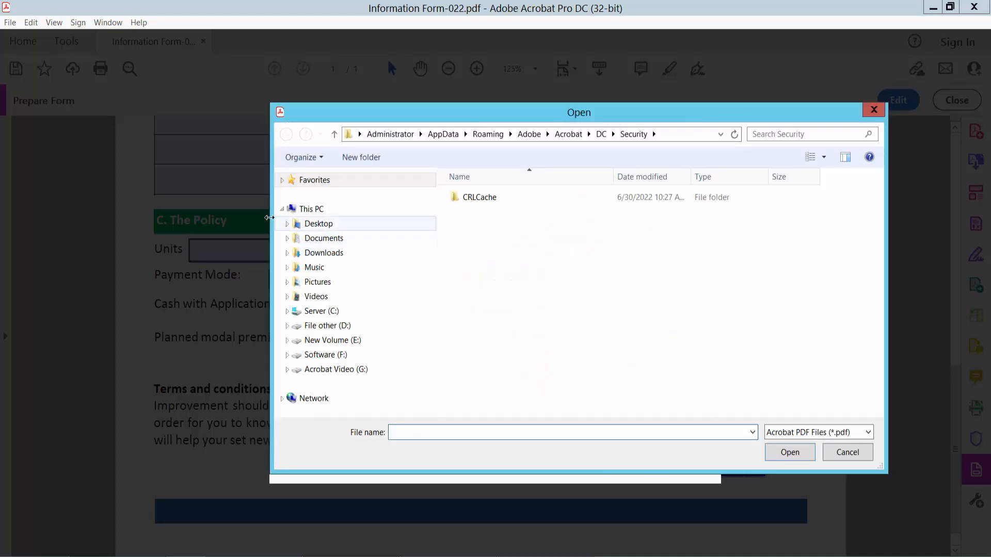
{"action": "left_click", "coordinate": [310, 223]}
{"action": "left_click", "coordinate": [682, 305]}
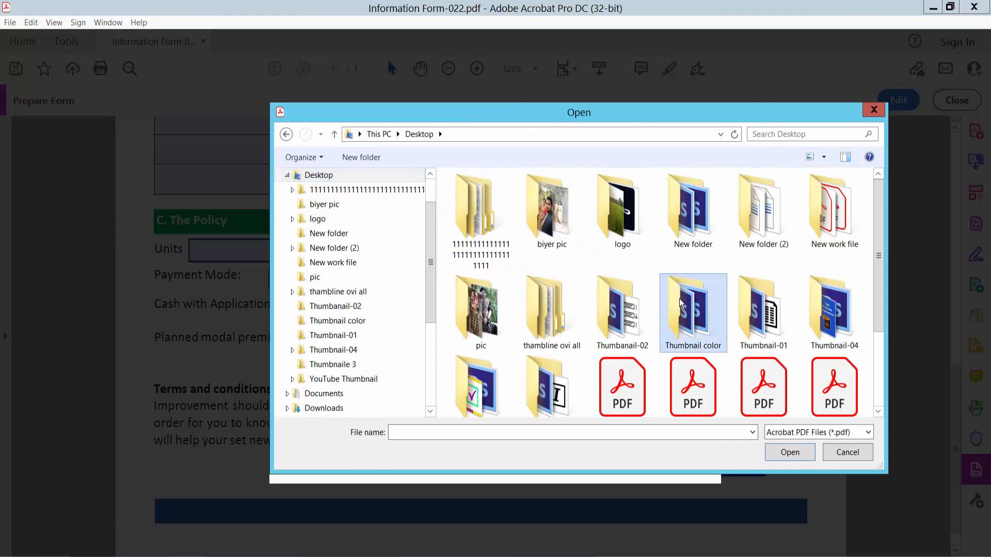
{"action": "scroll", "coordinate": [682, 304], "scroll_direction": "down", "scroll_amount": 2}
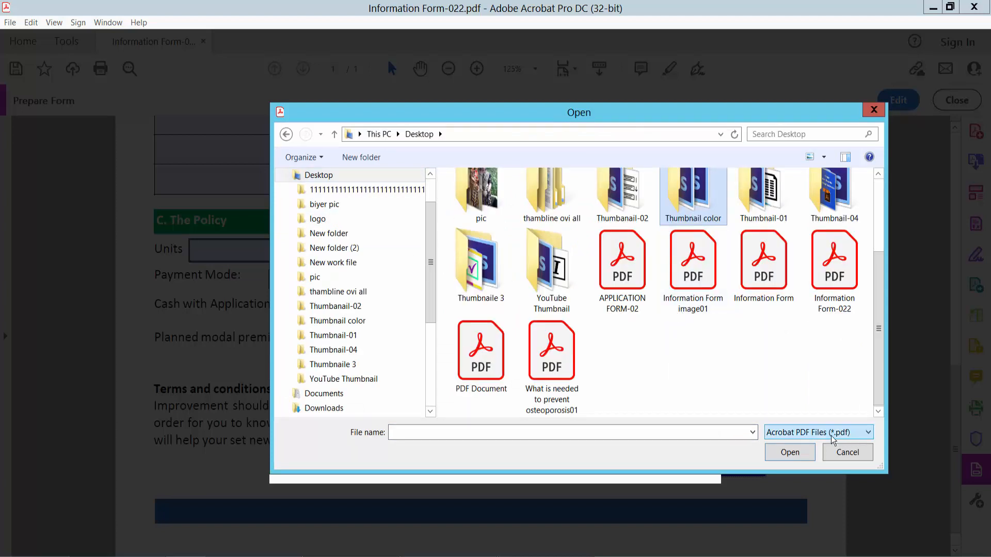
{"action": "left_click", "coordinate": [869, 432]}
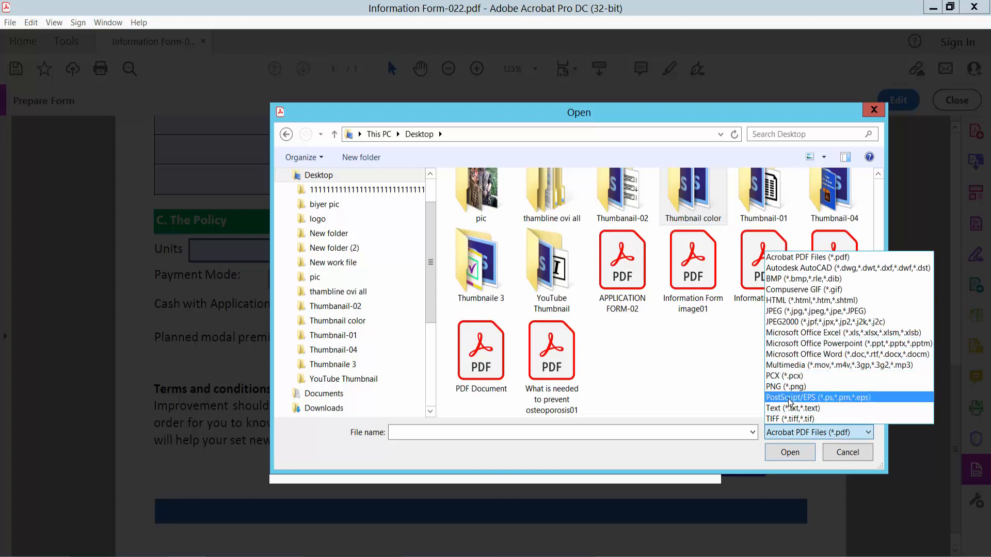
{"action": "left_click", "coordinate": [792, 312]}
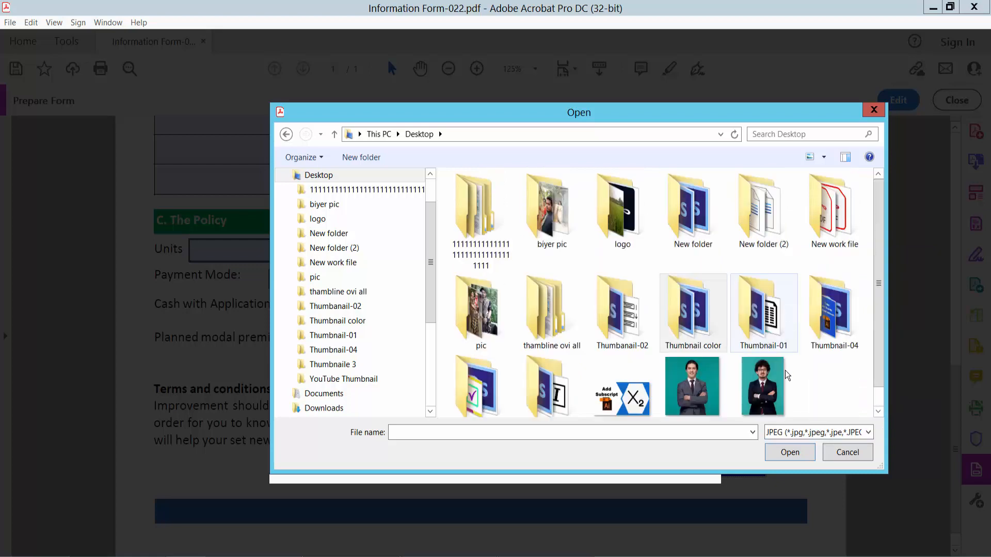
{"action": "left_click", "coordinate": [692, 378]}
{"action": "left_click", "coordinate": [787, 449]}
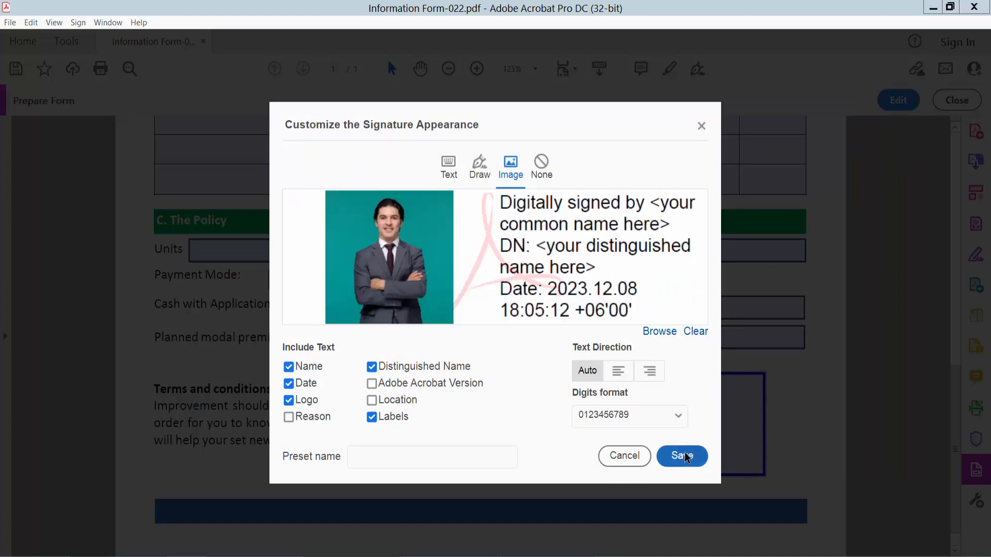
- Leave the signature text direction on Auto and save the photo signature appearance
{"action": "left_click", "coordinate": [619, 374]}
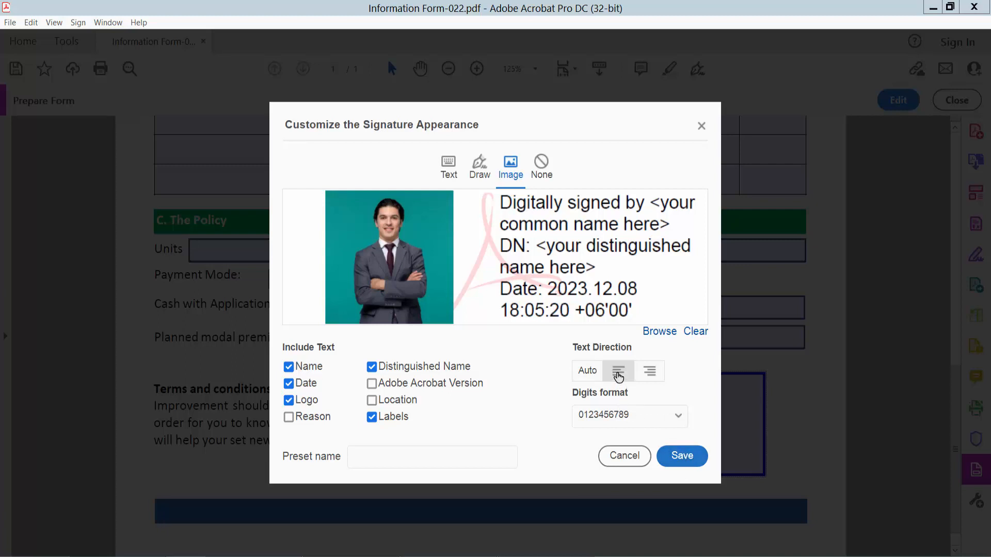
{"action": "left_click", "coordinate": [647, 375]}
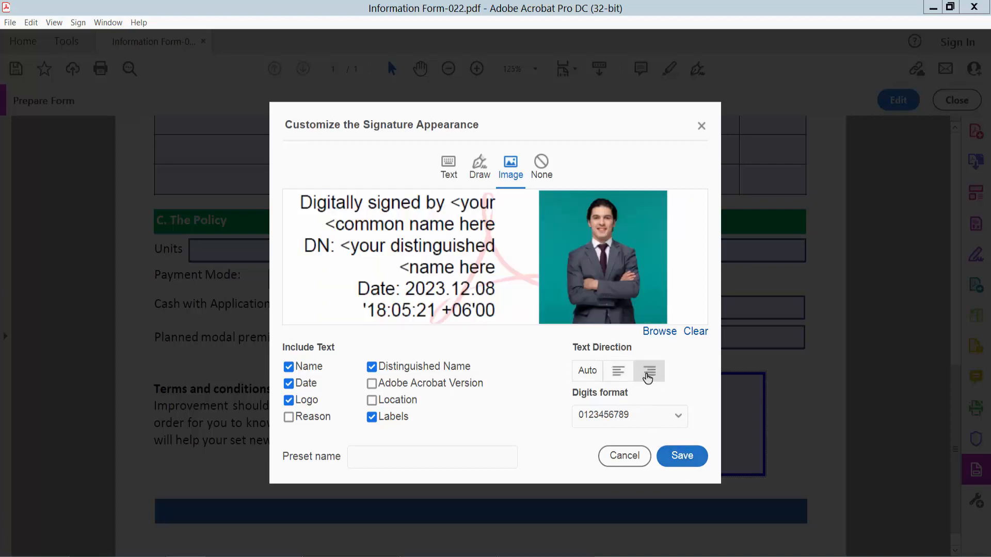
{"action": "left_click", "coordinate": [592, 375]}
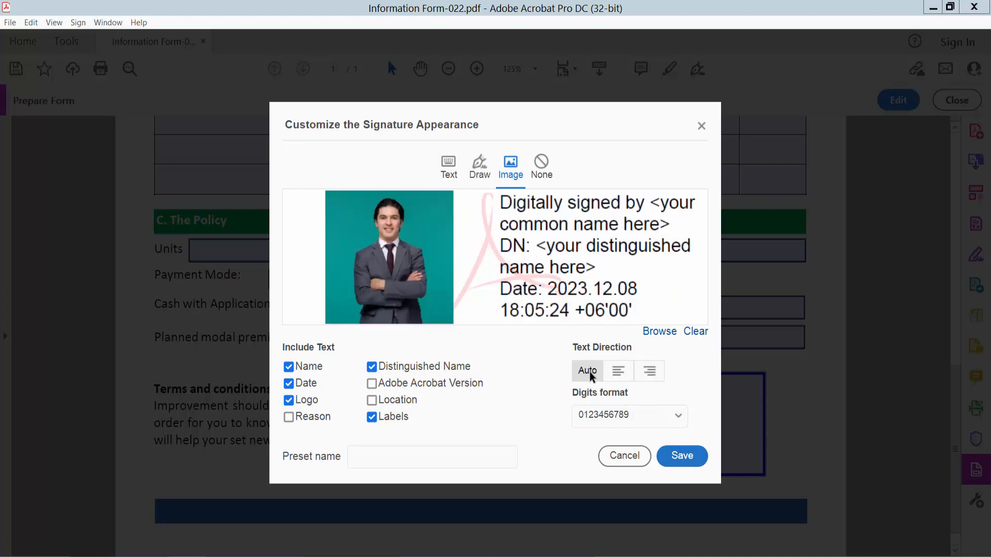
{"action": "left_click", "coordinate": [685, 461]}
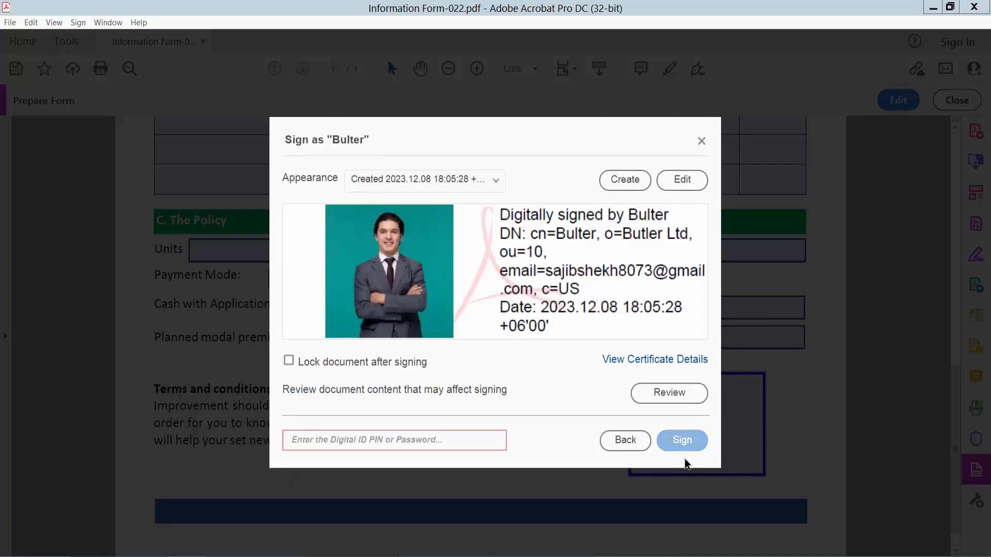
- Enter the Digital ID password and sign the form
{"action": "left_click", "coordinate": [351, 444]}
{"action": "type", "text": "1"}
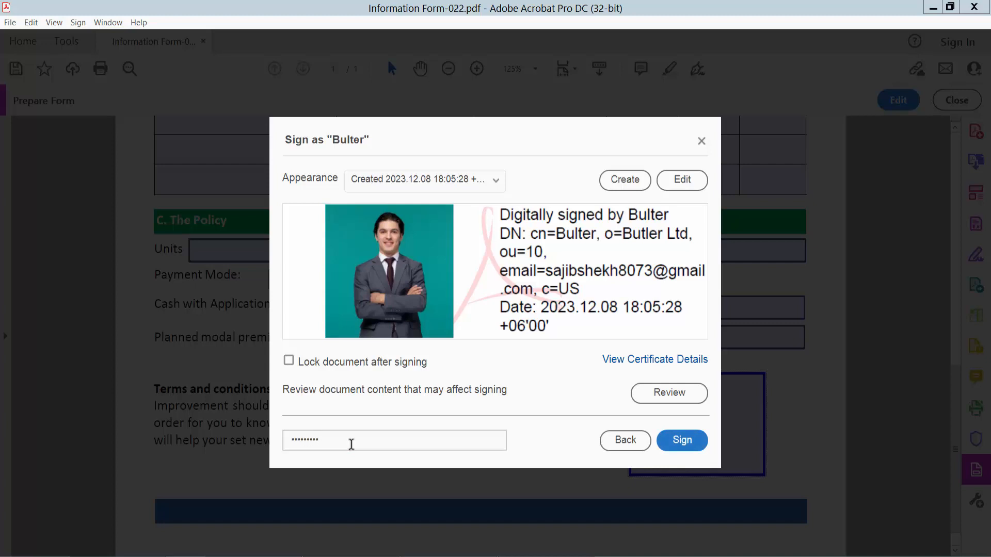
{"action": "left_click", "coordinate": [682, 441]}
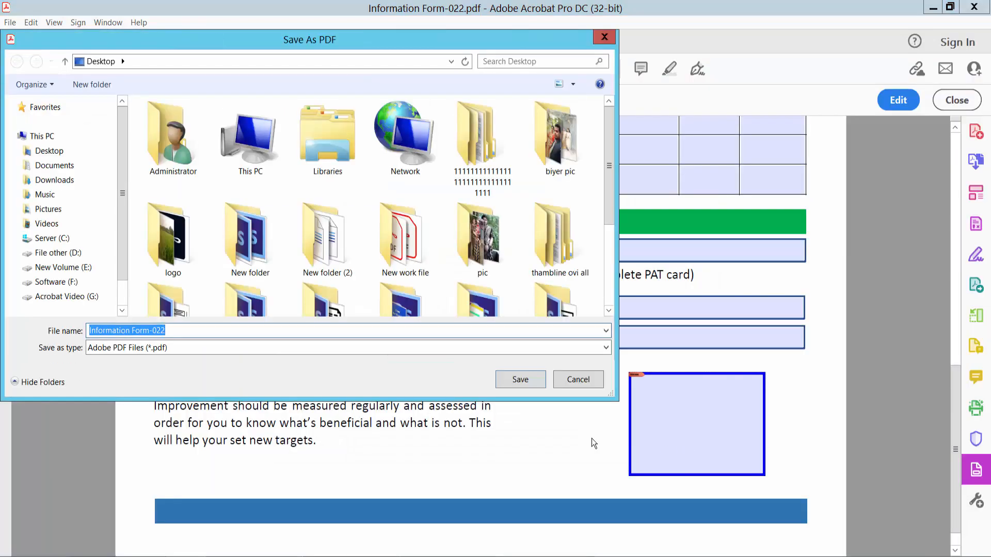
- Save the signed form to the Desktop as 'Information Form-250'
{"action": "left_click", "coordinate": [155, 331]}
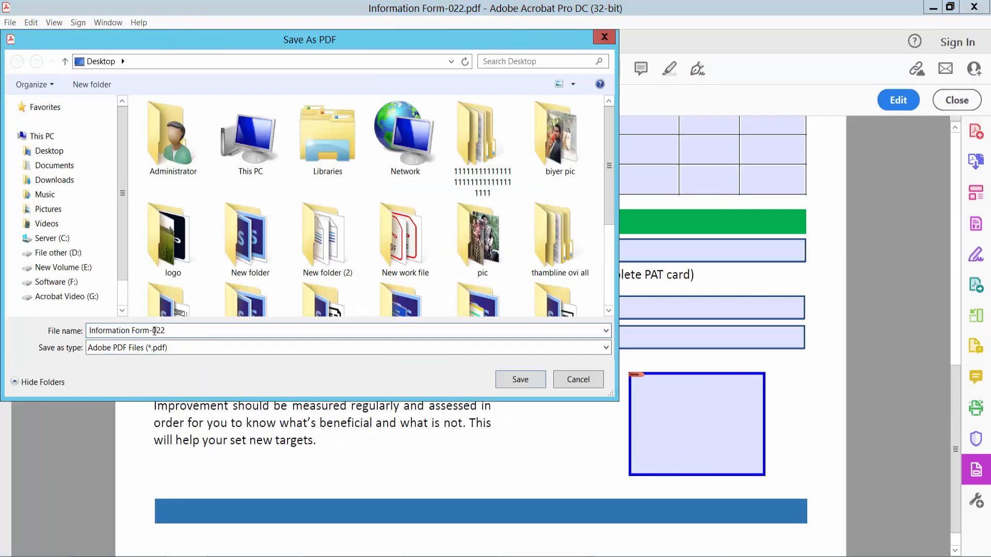
{"action": "left_click_drag", "start_coordinate": [152, 331], "coordinate": [183, 331]}
{"action": "type", "text": "250"}
{"action": "left_click", "coordinate": [59, 149]}
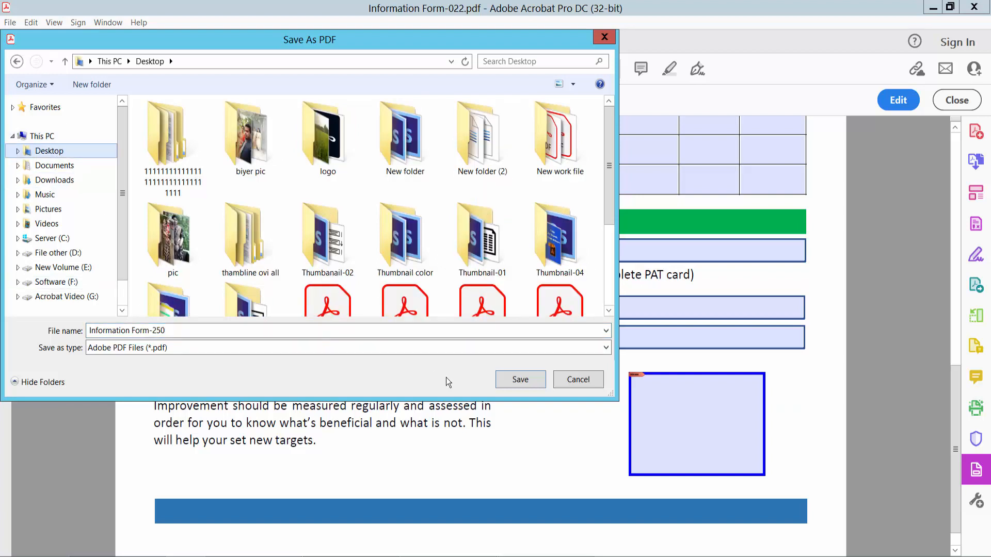
{"action": "left_click", "coordinate": [515, 382]}
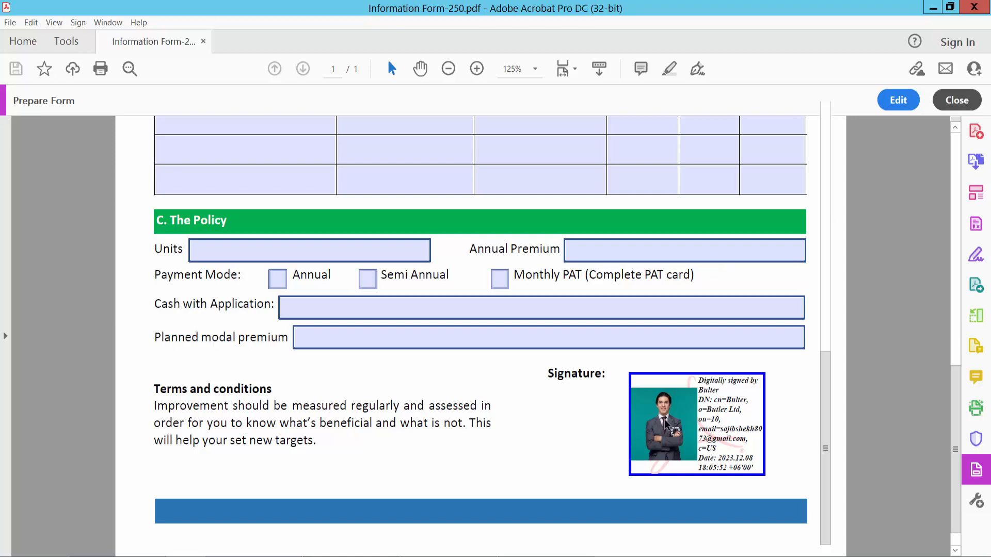
- Exit Prepare Form mode and scroll to check the photo signature in the Signature field
{"action": "left_click", "coordinate": [980, 100]}
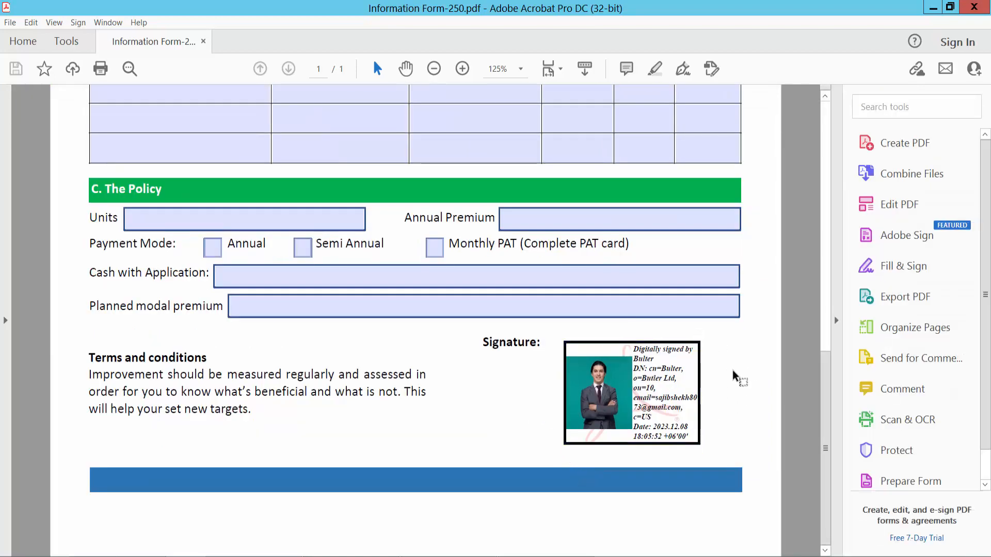
{"action": "scroll", "coordinate": [738, 367], "scroll_direction": "down", "scroll_amount": 1}
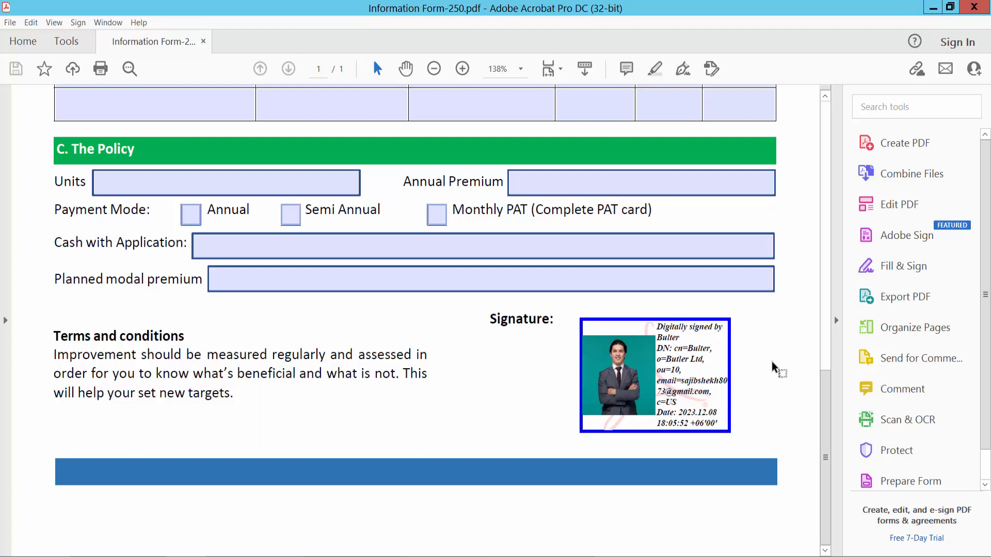
{"action": "scroll", "coordinate": [773, 364], "scroll_direction": "up", "scroll_amount": 1}
{"action": "scroll", "coordinate": [773, 364], "scroll_direction": "up", "scroll_amount": 2}
{"action": "scroll", "coordinate": [773, 364], "scroll_direction": "down", "scroll_amount": 3}
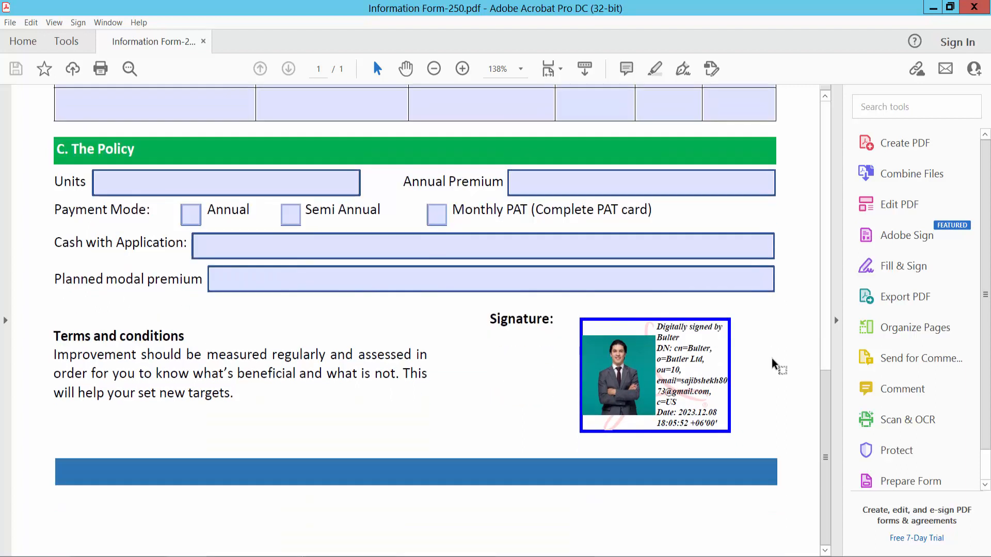